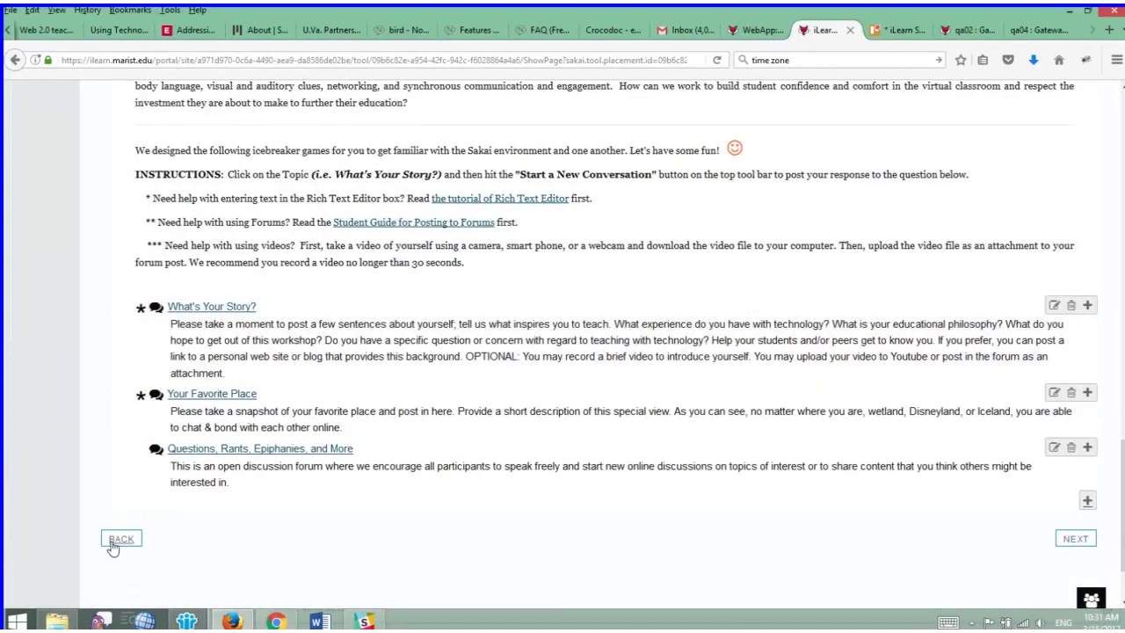
- Leave the icebreaker page, open Module 2: Getting Started from the Start Here page, and look through it to the end
click(1077, 539)
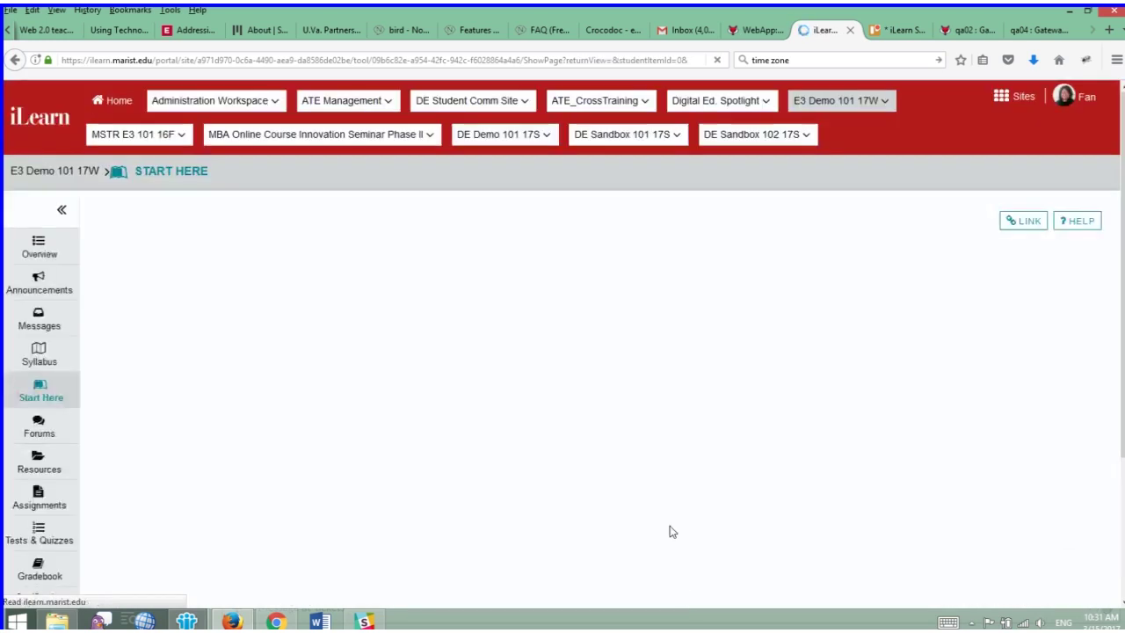
scroll(545, 446, down, 3)
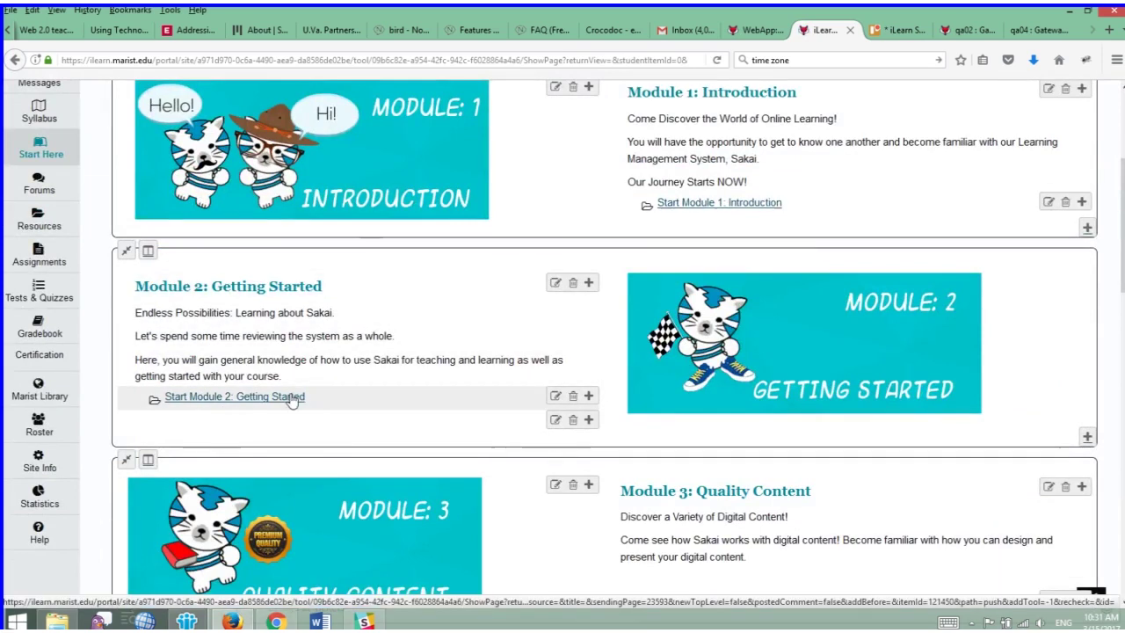
click(252, 397)
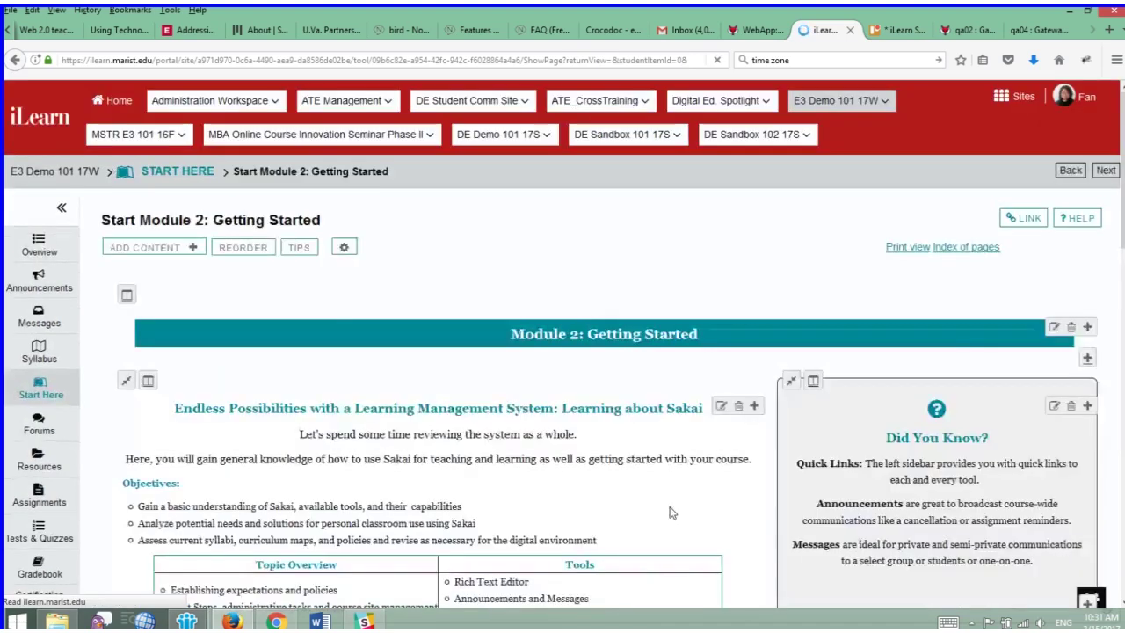
scroll(747, 519, down, 15)
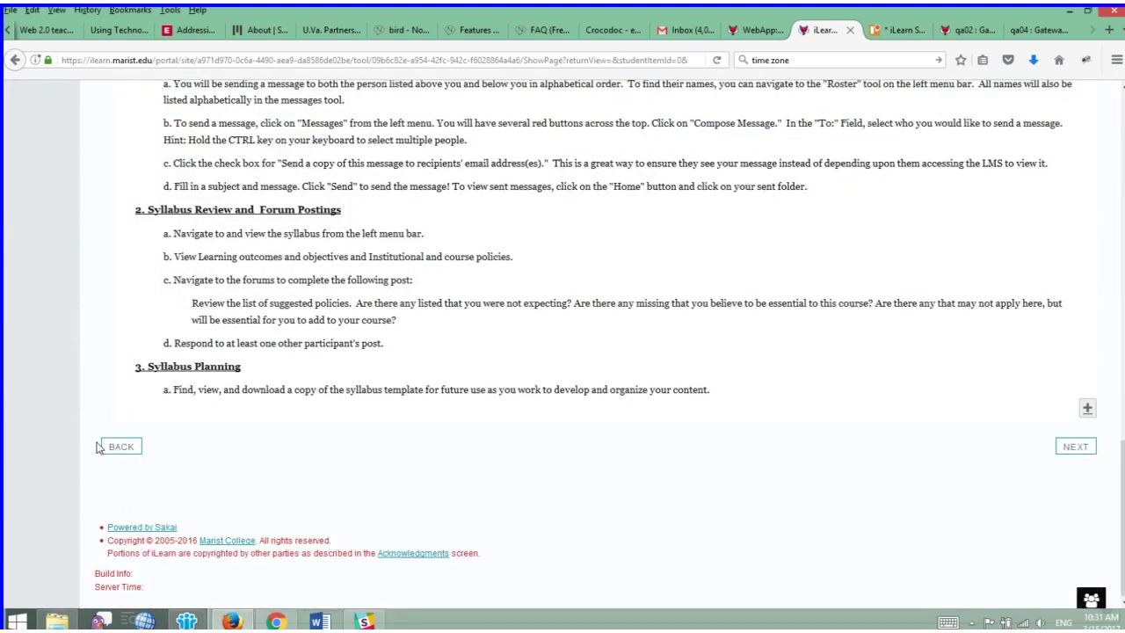
- Return to the Start Here overview, reopen Module 2: Getting Started, and review its objectives, activities and tasks
click(114, 447)
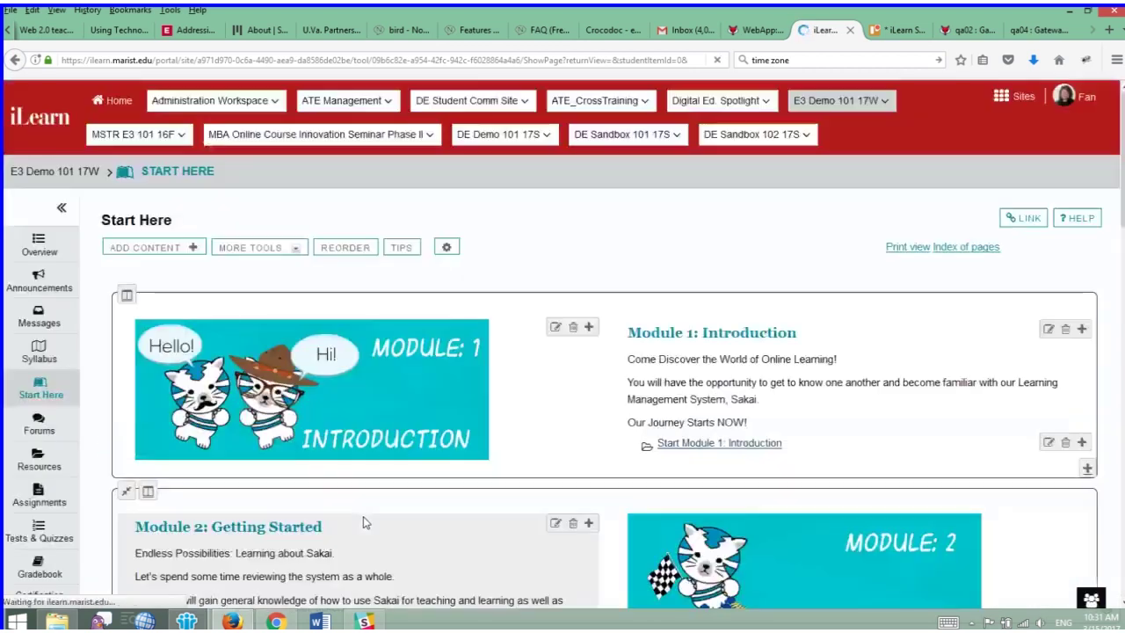
scroll(432, 502, down, 3)
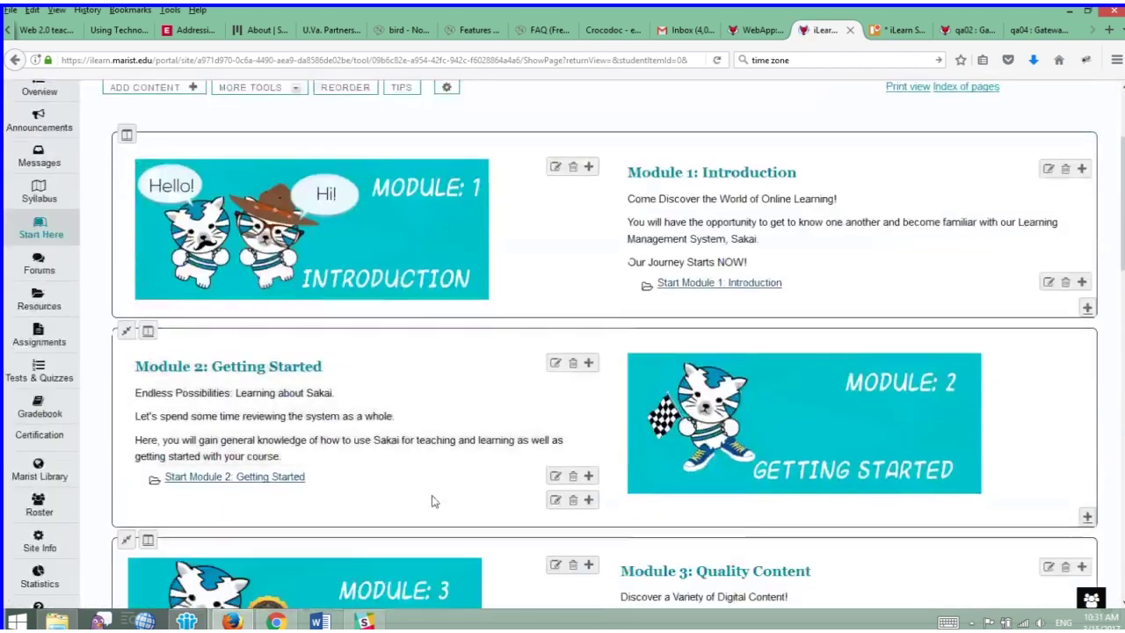
click(813, 430)
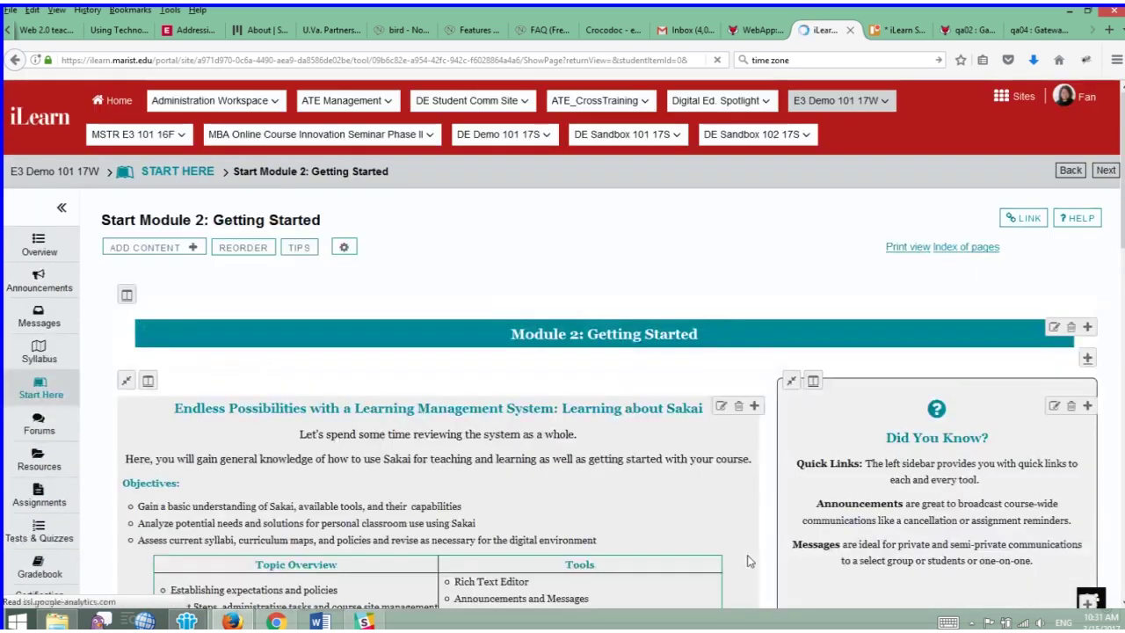
scroll(748, 561, down, 1)
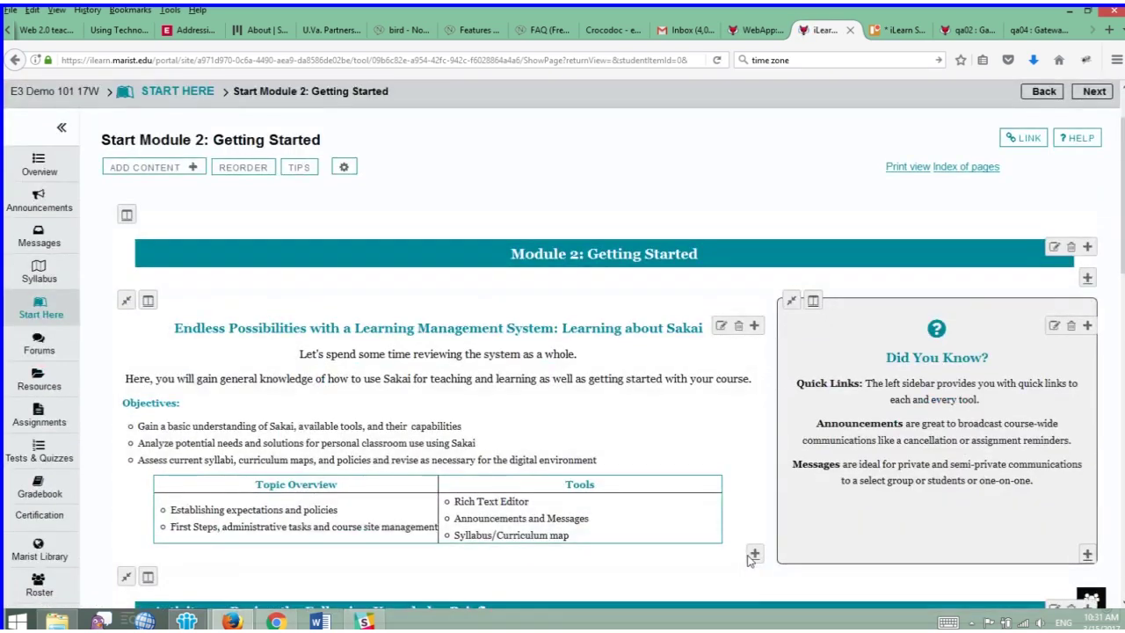
scroll(748, 561, down, 10)
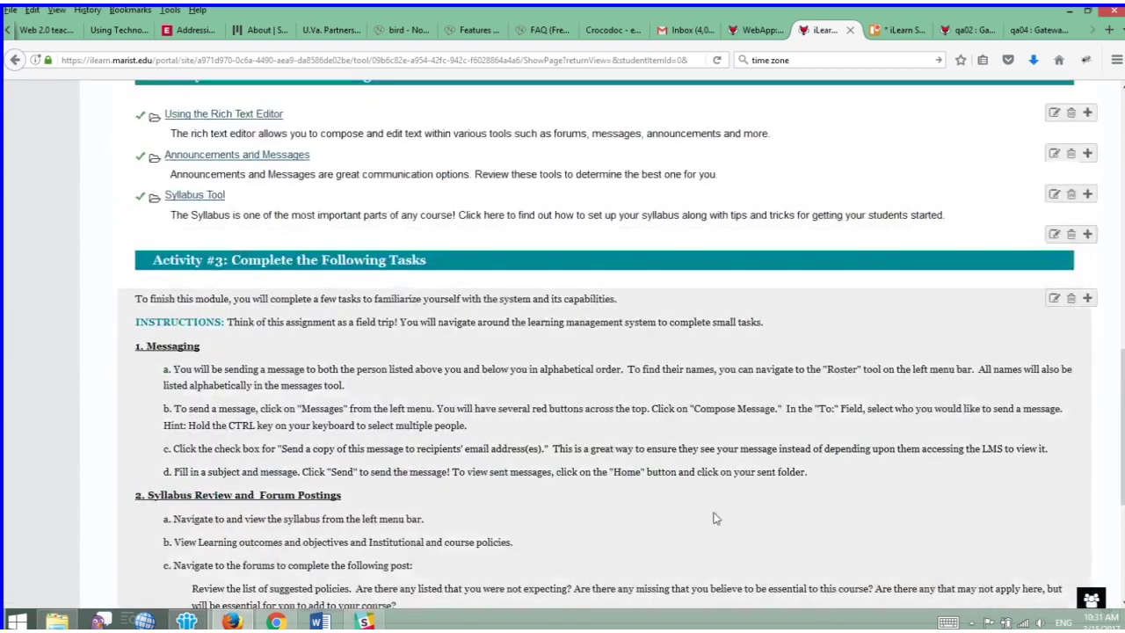
scroll(707, 515, down, 3)
scroll(673, 512, up, 14)
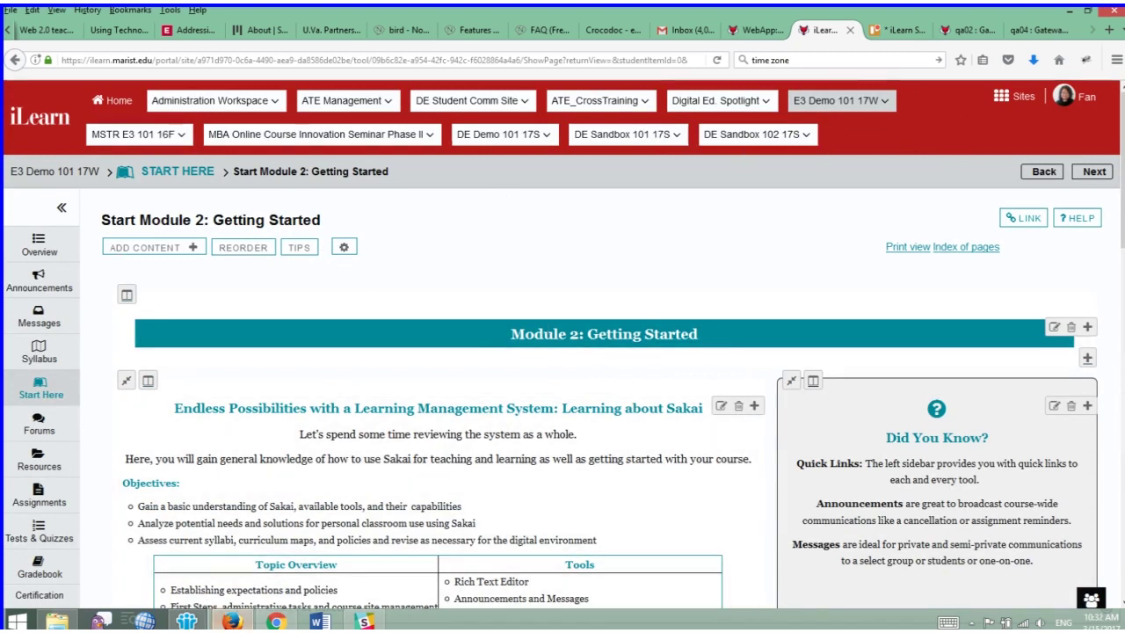
- Switch to Chrome, open the Weekly Pages of the CMPT_103L_112_16F site, and look through the class schedule
key(alt+Tab)
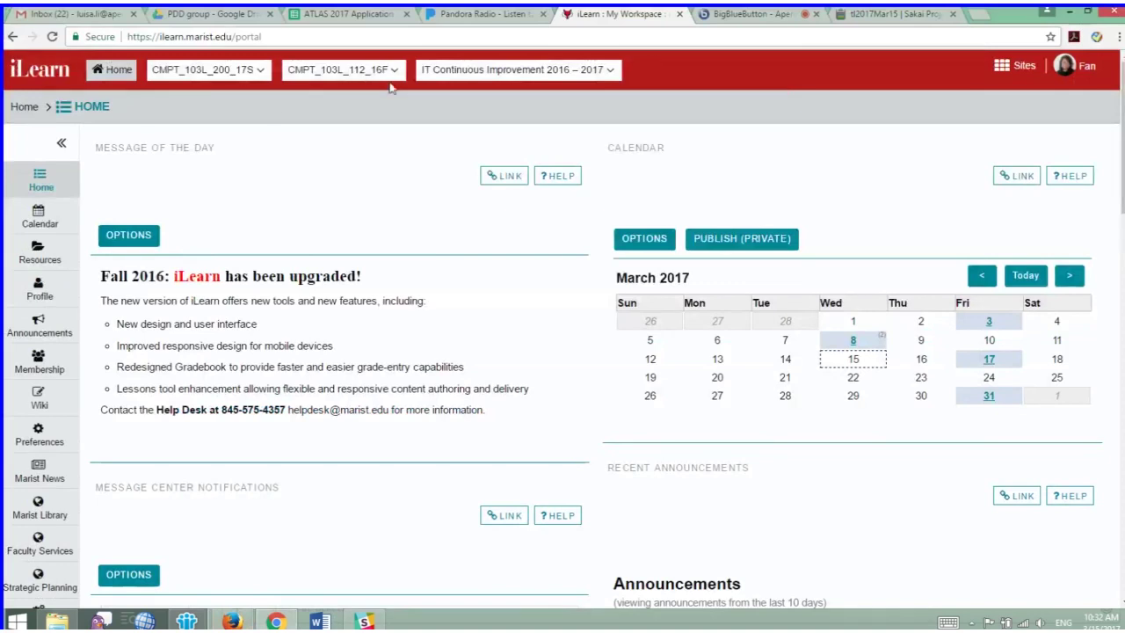
click(204, 74)
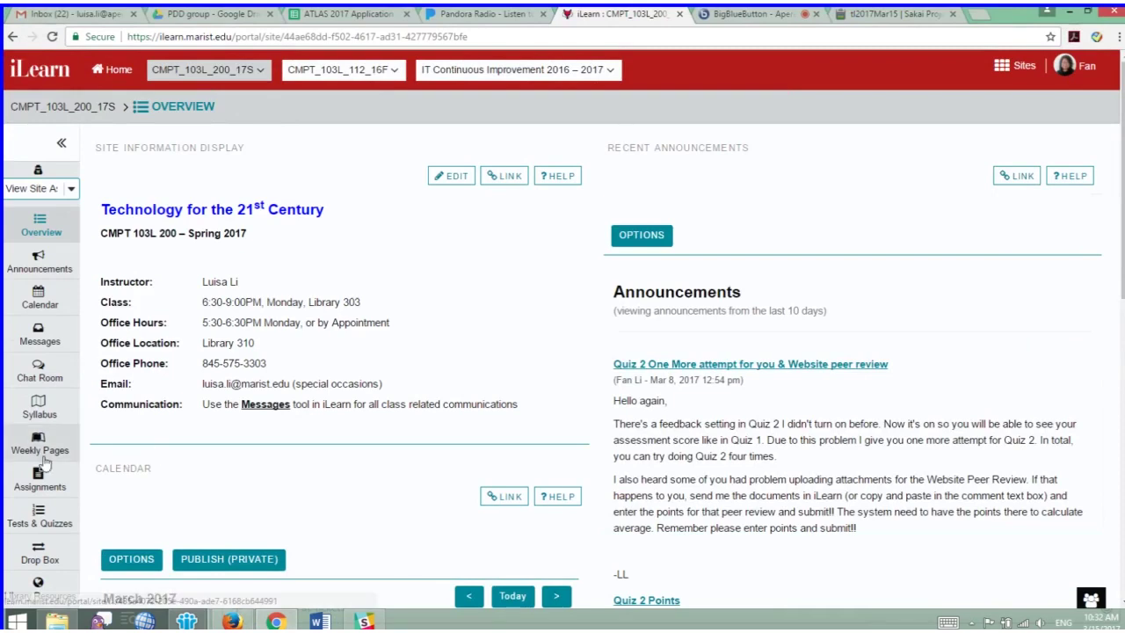
click(341, 70)
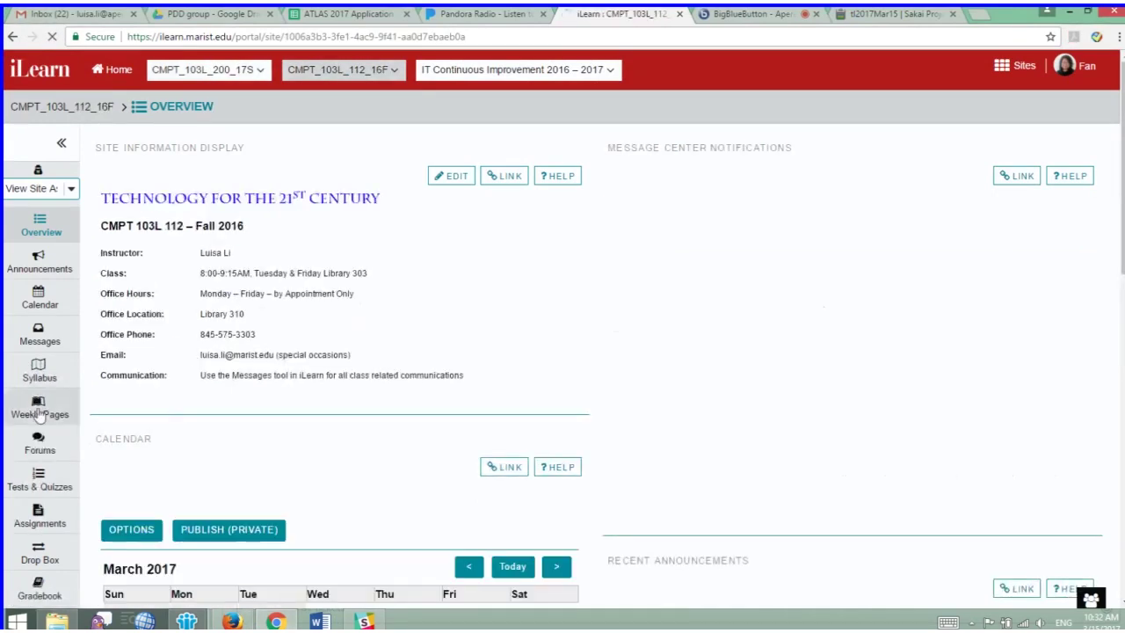
click(39, 414)
scroll(416, 432, down, 1)
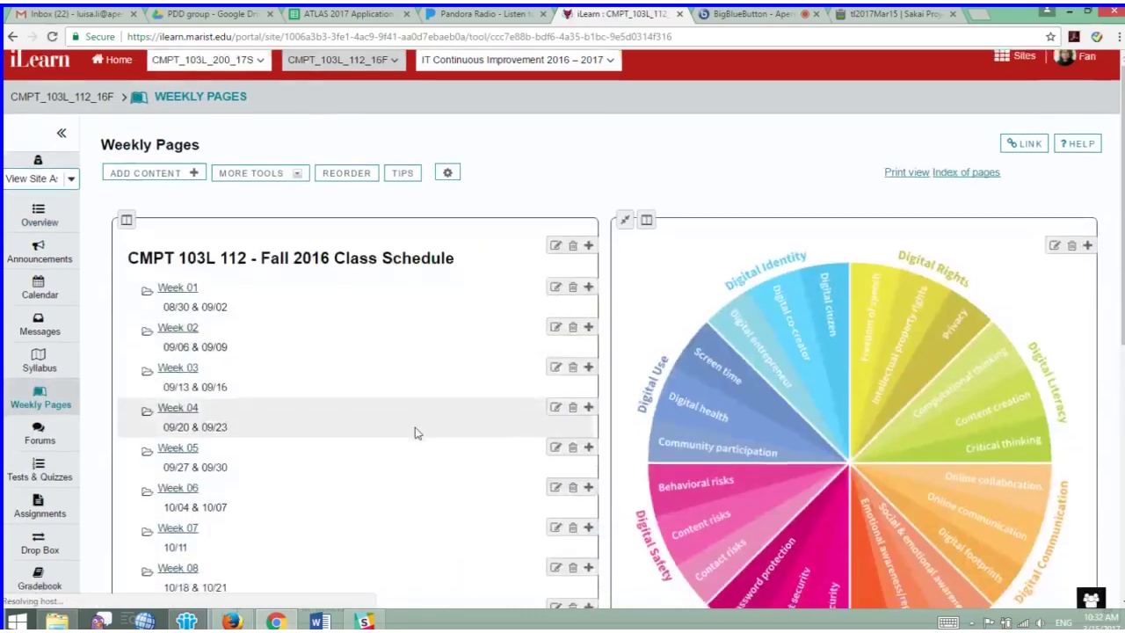
scroll(416, 433, down, 2)
scroll(413, 430, down, 1)
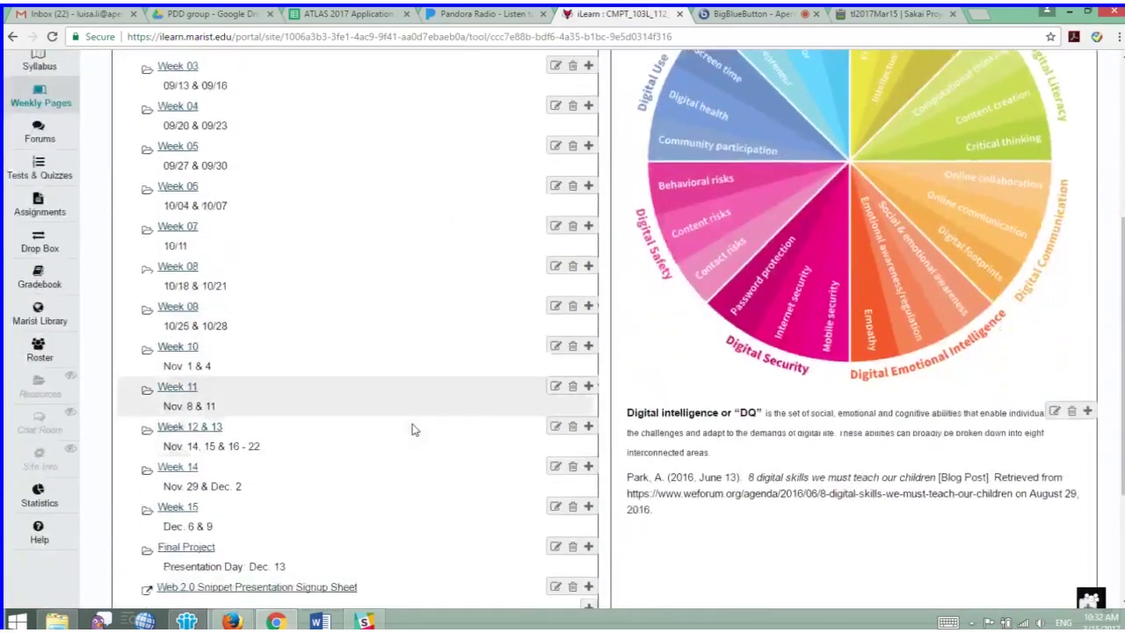
scroll(415, 429, down, 1)
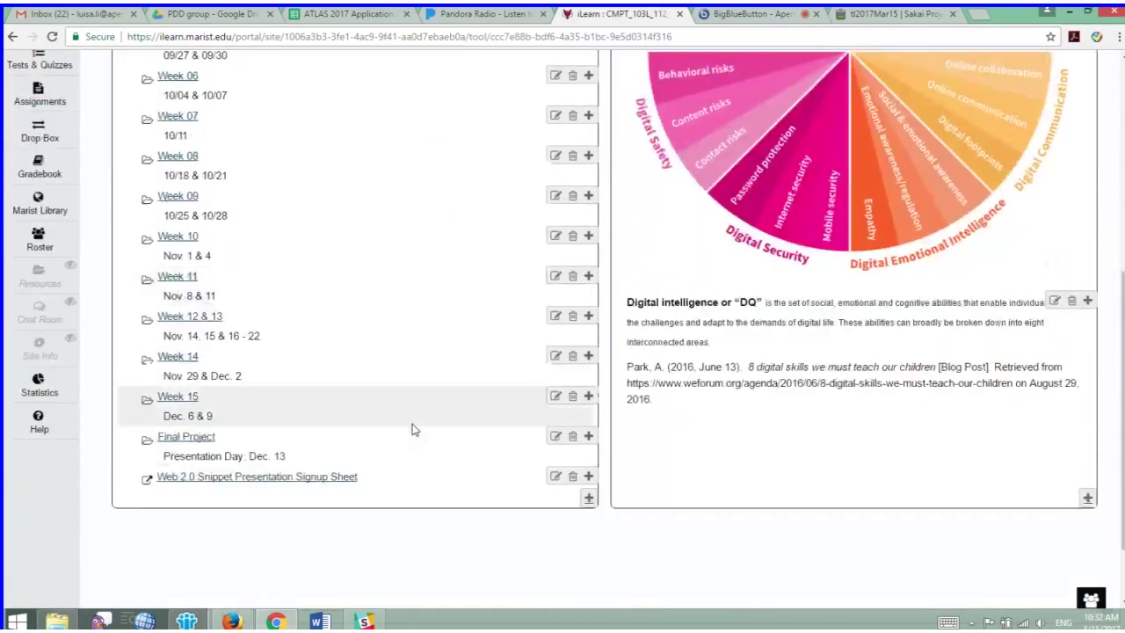
- Open the Final Project page from the class schedule and review its project documents and deliverables
click(185, 437)
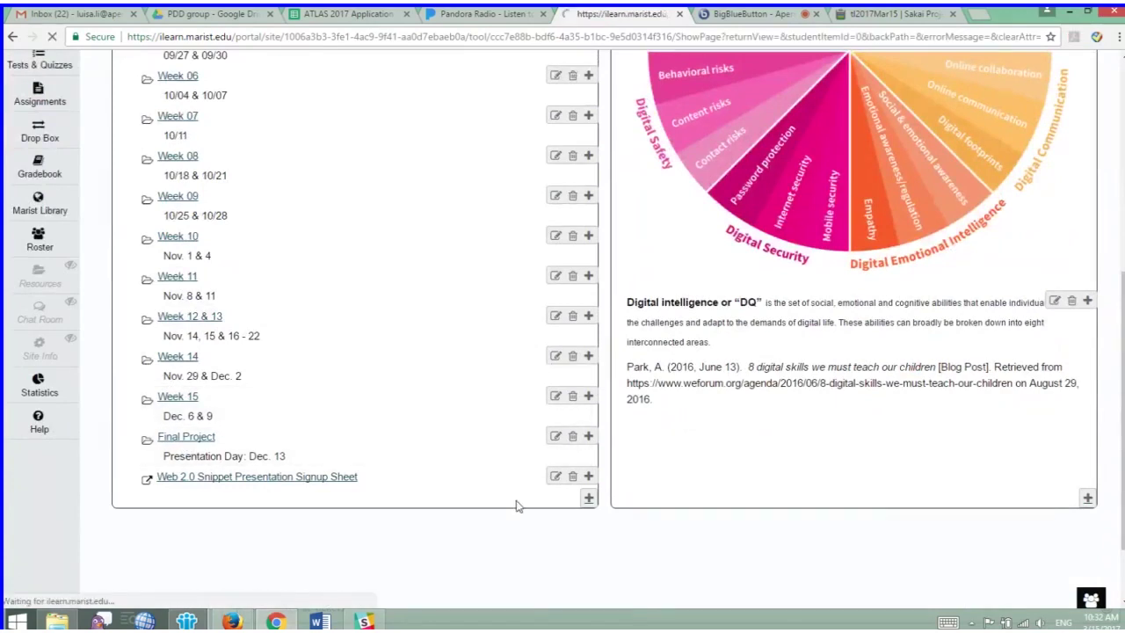
scroll(469, 462, down, 2)
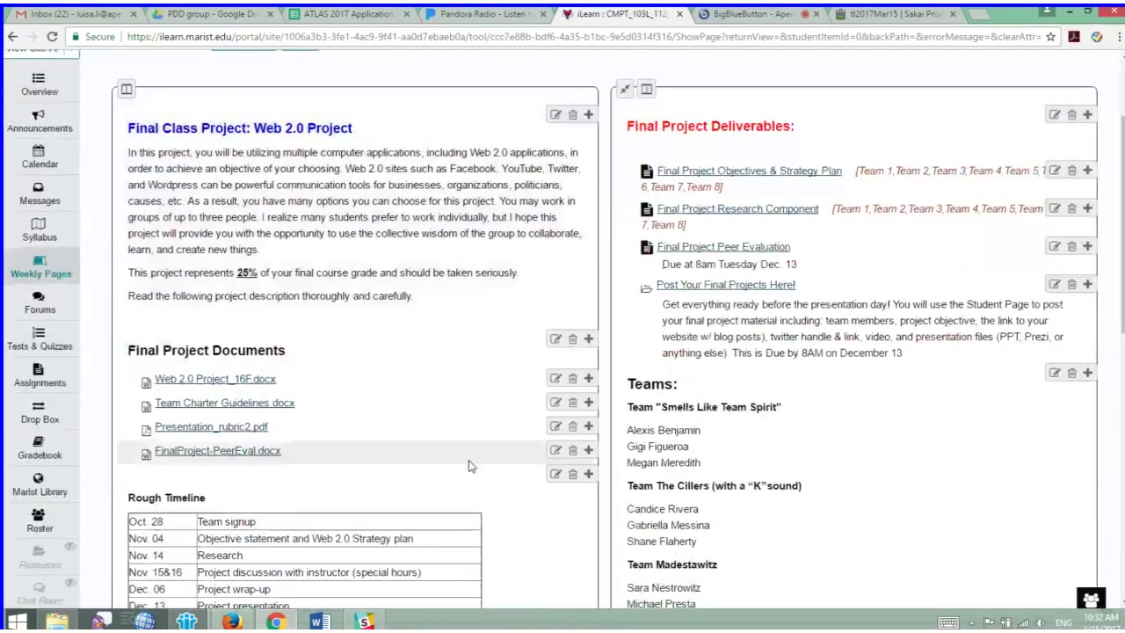
scroll(468, 466, up, 2)
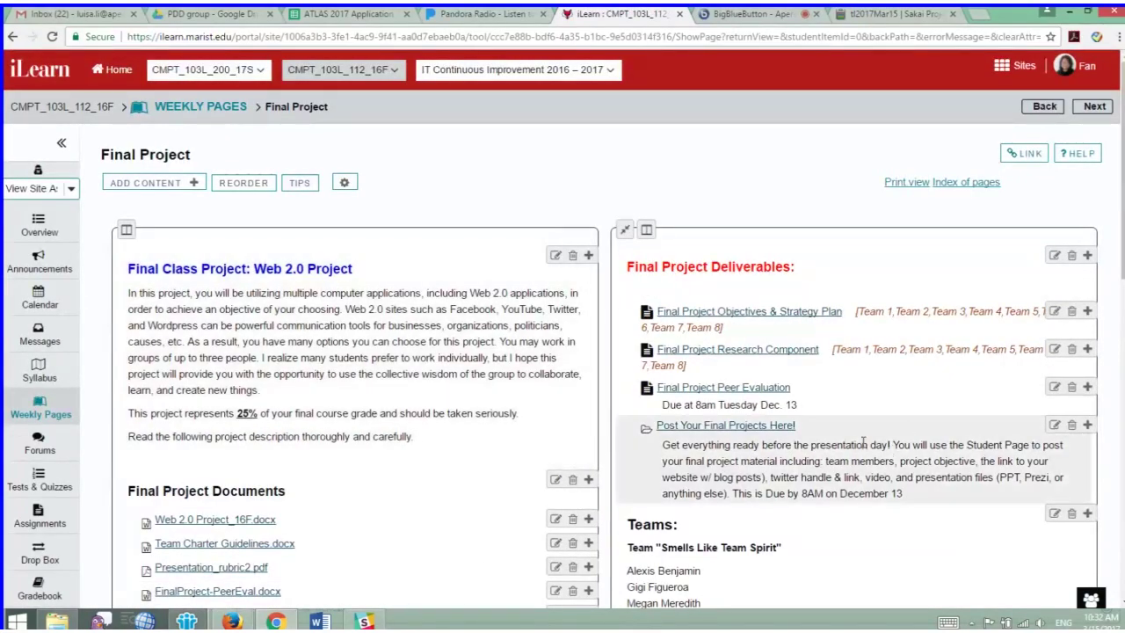
scroll(727, 389, down, 1)
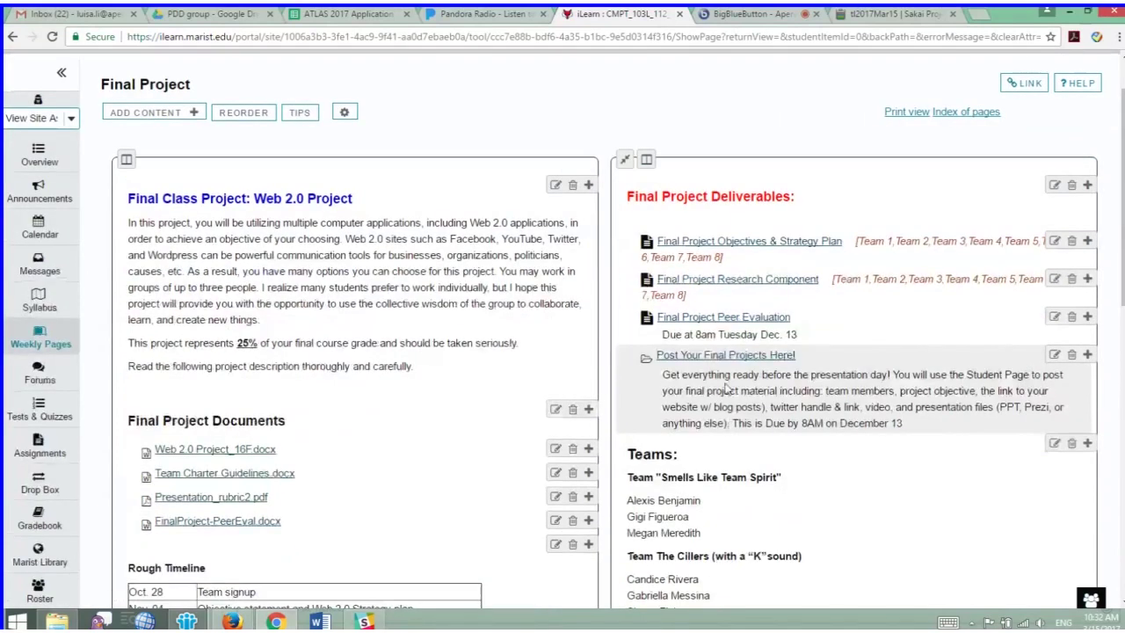
- Open the Post Your Final Projects Here! subpage and examine its instructions and the student pages for Teams 1 to 8
click(690, 358)
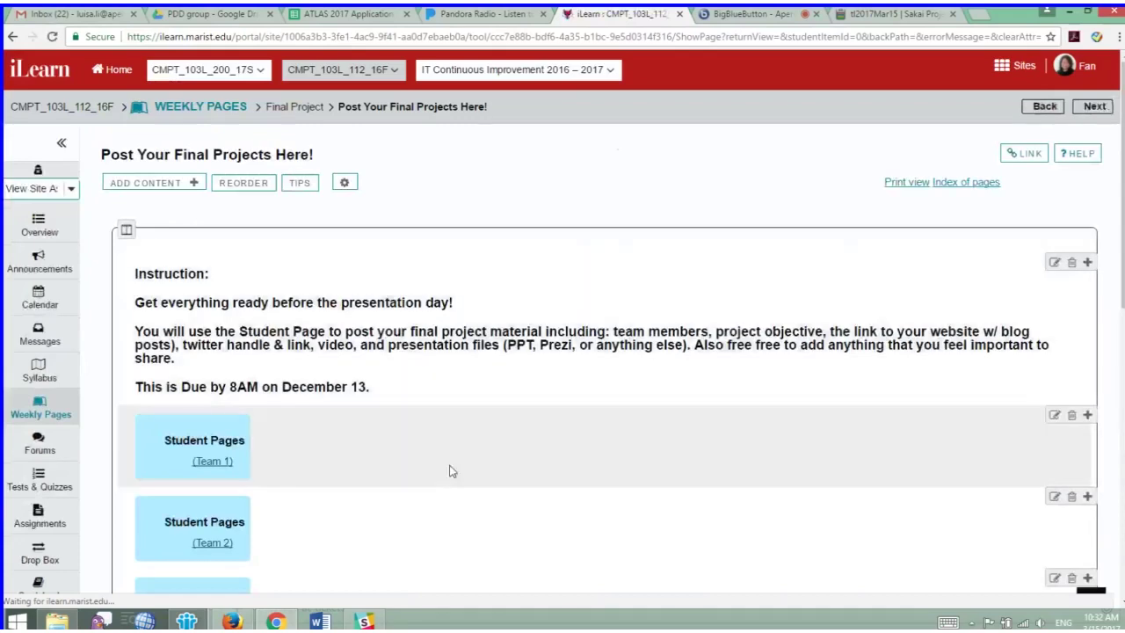
scroll(444, 445, down, 2)
scroll(443, 445, down, 2)
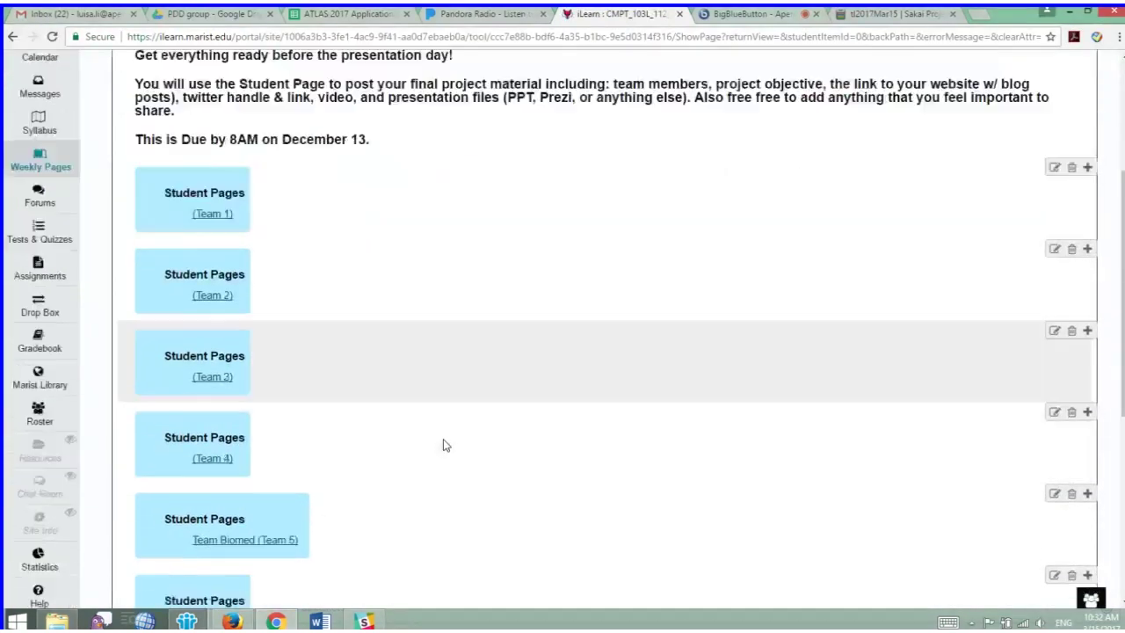
scroll(443, 445, down, 3)
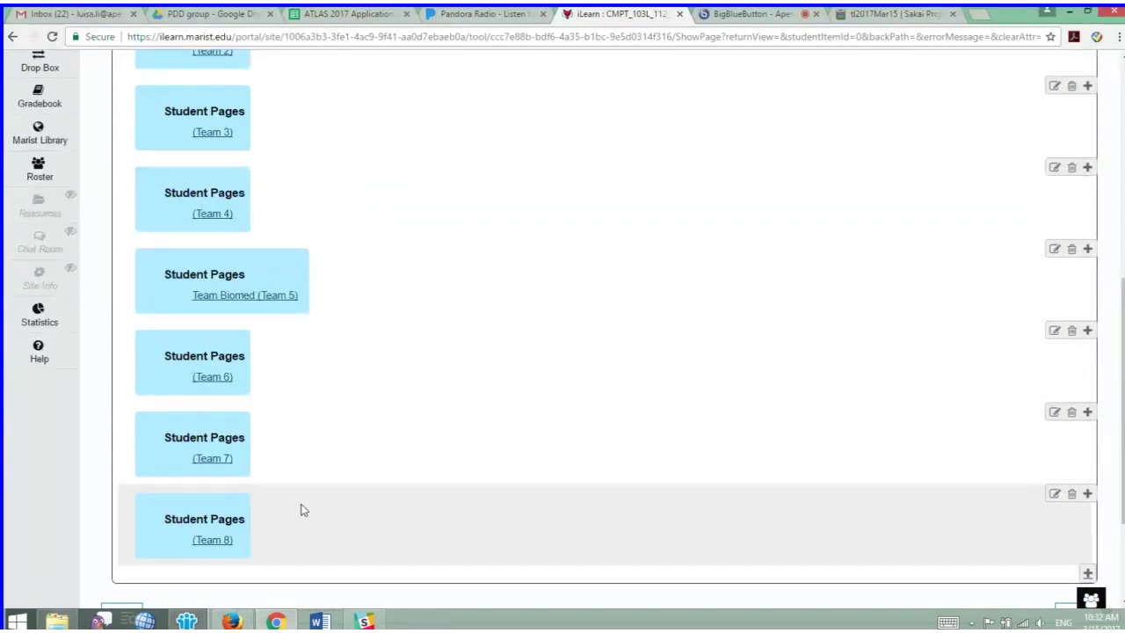
scroll(302, 510, up, 4)
scroll(202, 457, down, 1)
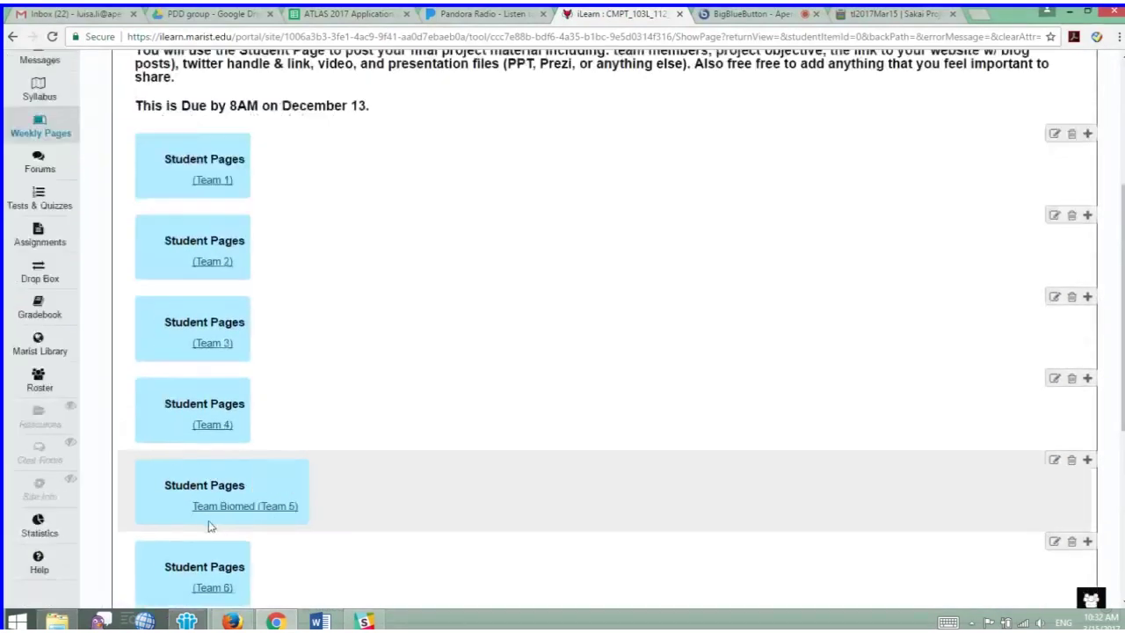
scroll(208, 526, down, 3)
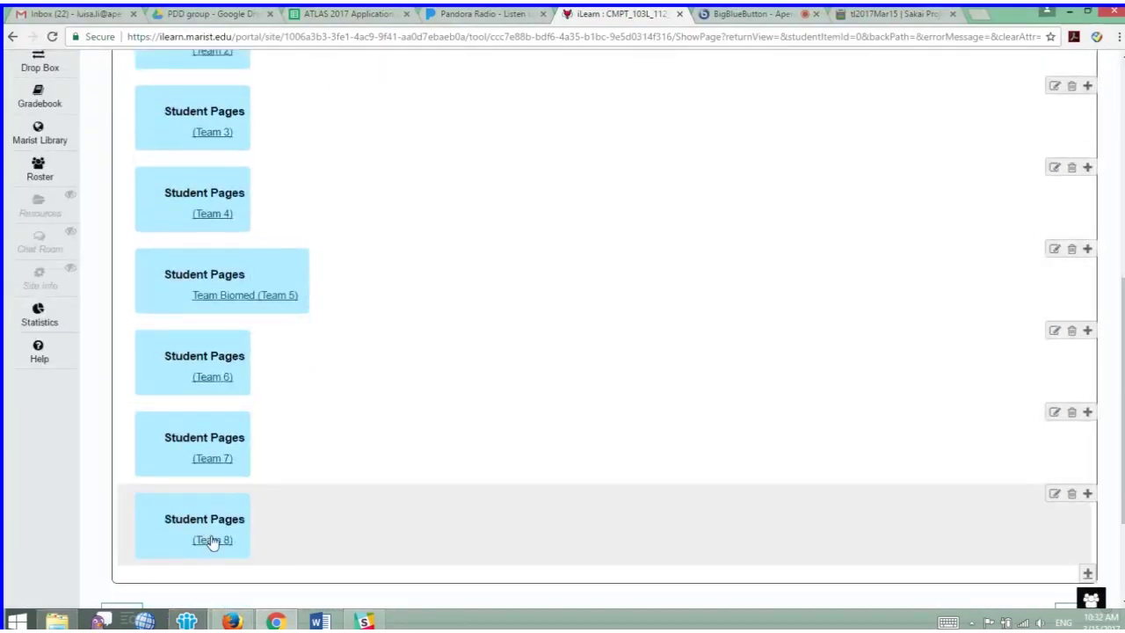
scroll(485, 502, up, 5)
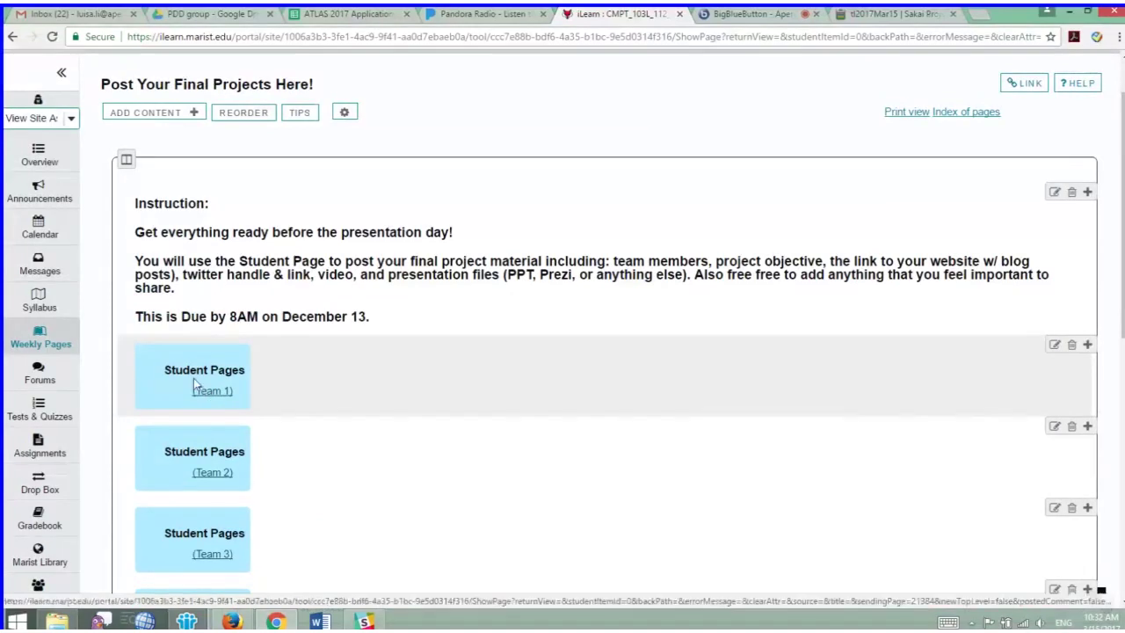
scroll(257, 402, down, 1)
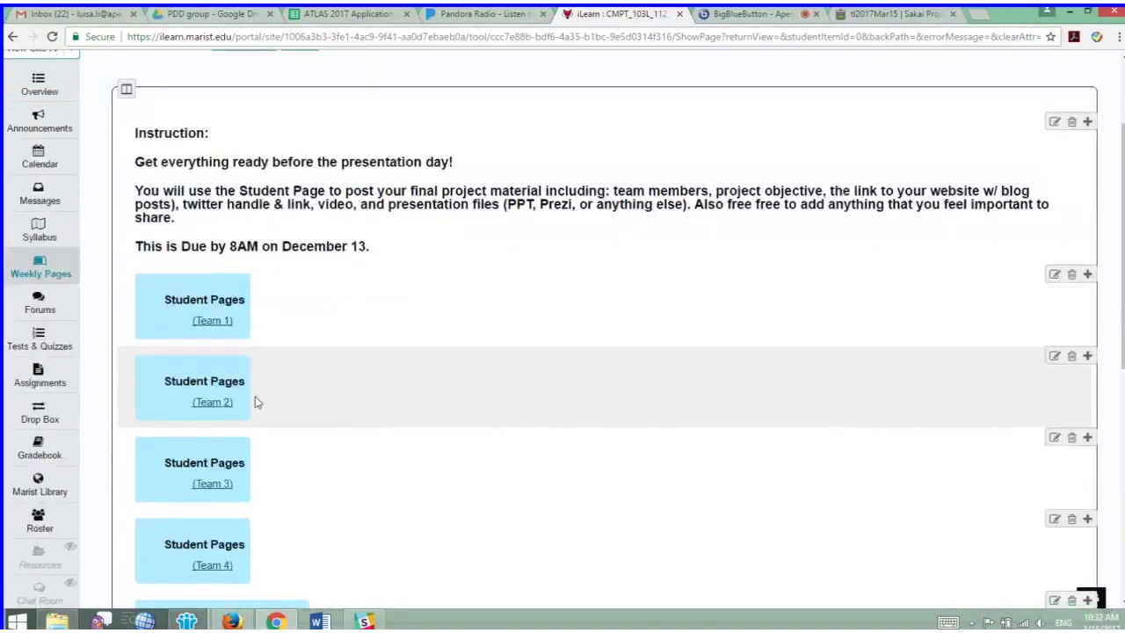
scroll(257, 402, down, 2)
scroll(273, 402, up, 4)
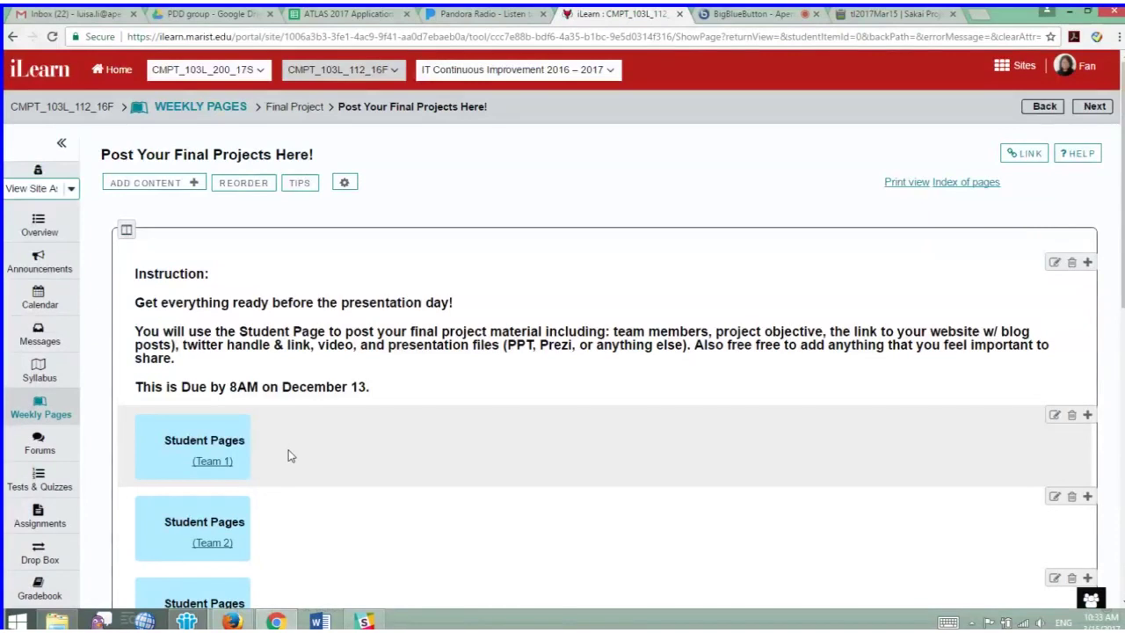
- Open the Team 1 student page, review its posted project material and comment section, and go back to the list of team pages
click(211, 464)
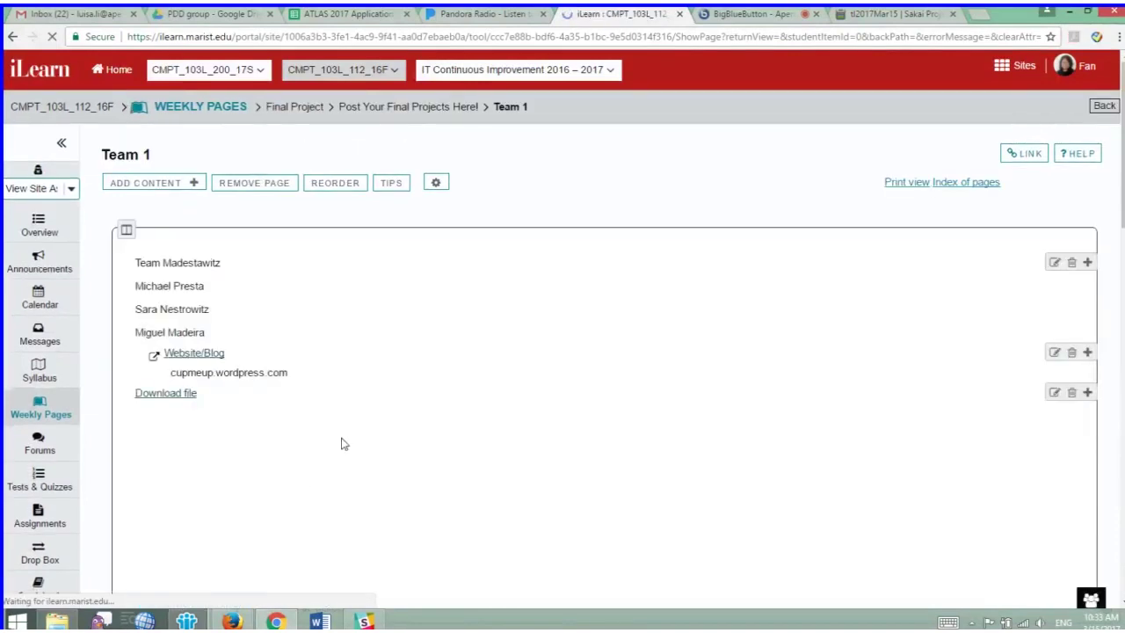
scroll(829, 401, down, 2)
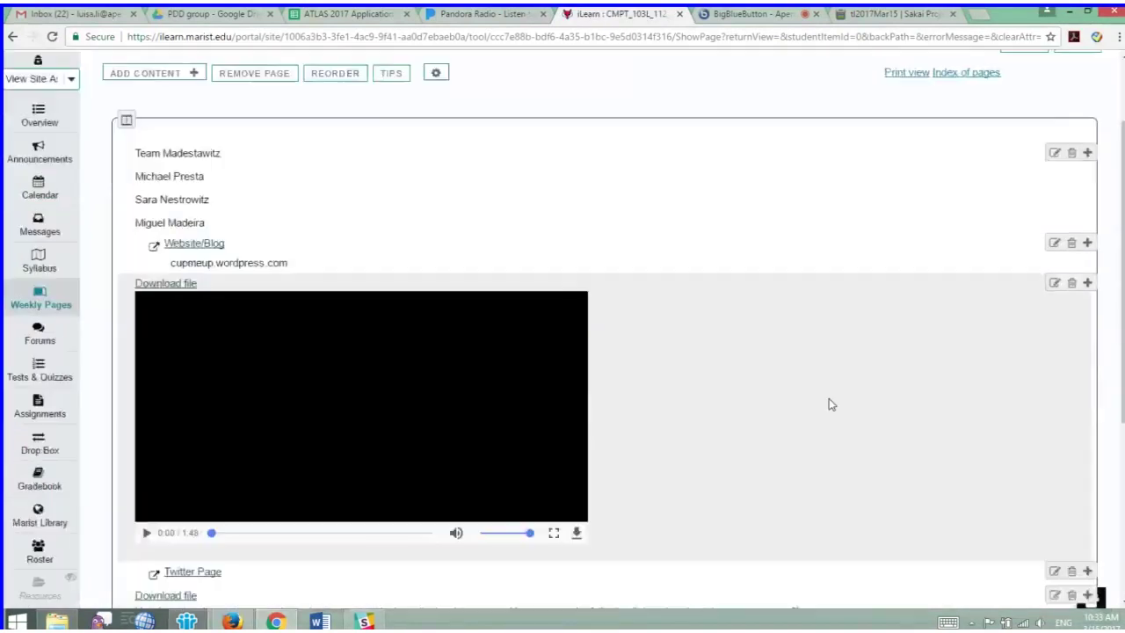
scroll(829, 404, down, 1)
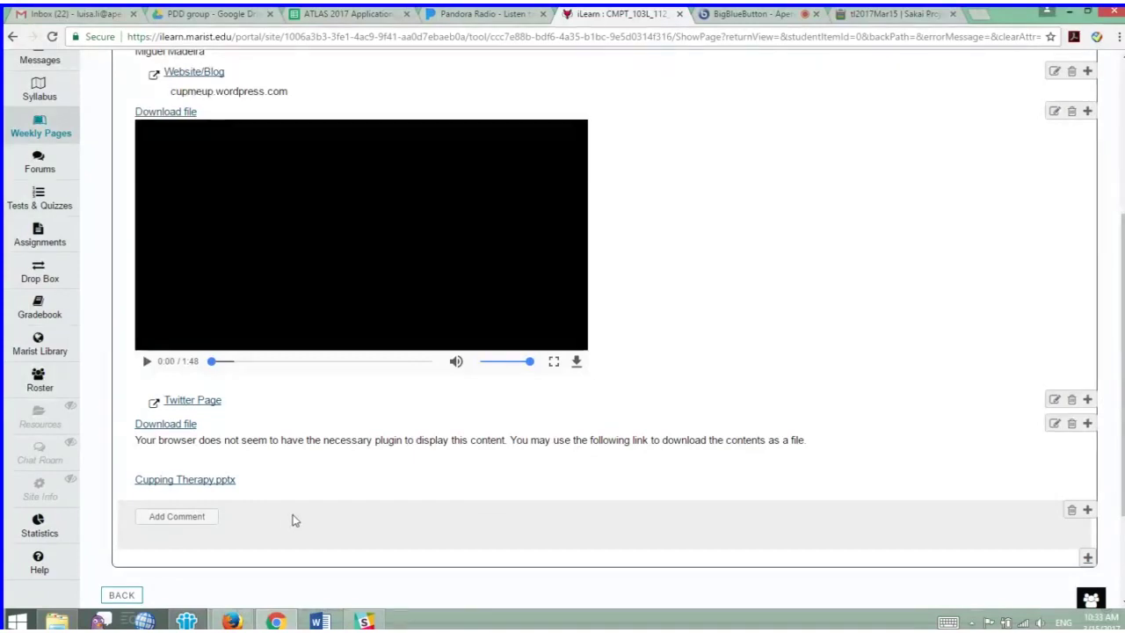
scroll(291, 522, up, 3)
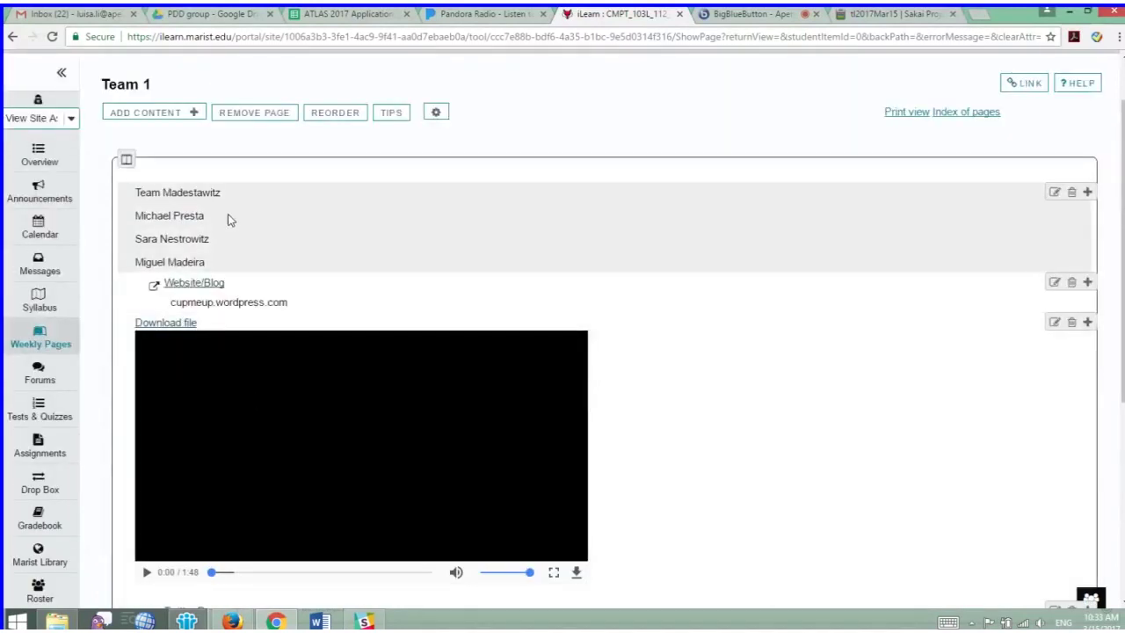
scroll(246, 201, down, 1)
scroll(301, 372, down, 2)
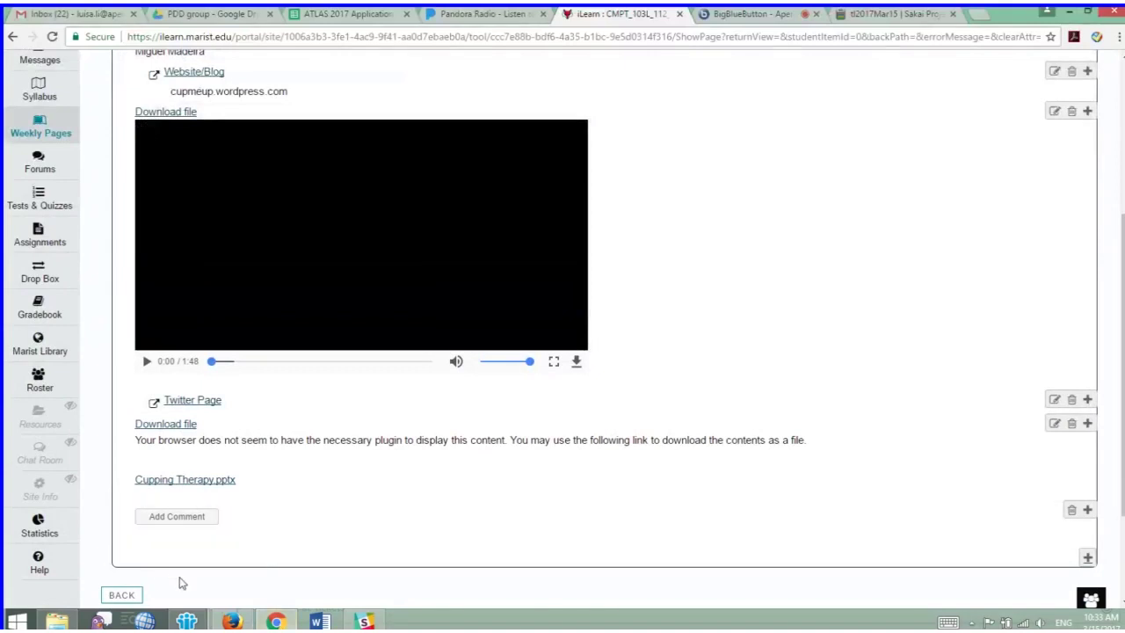
click(122, 597)
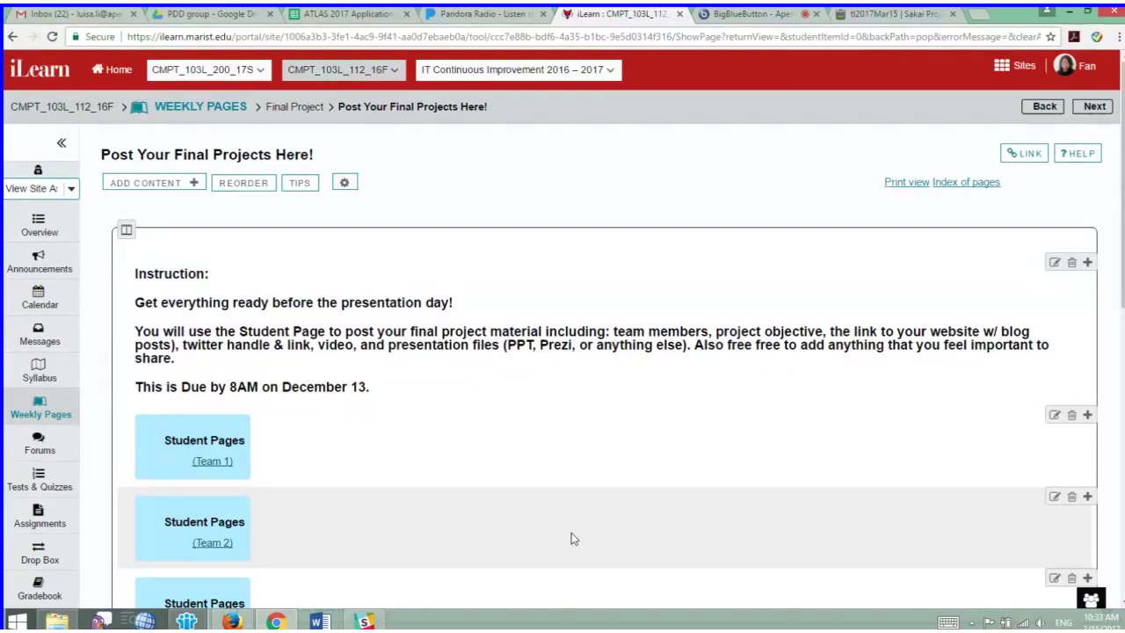
scroll(399, 527, down, 2)
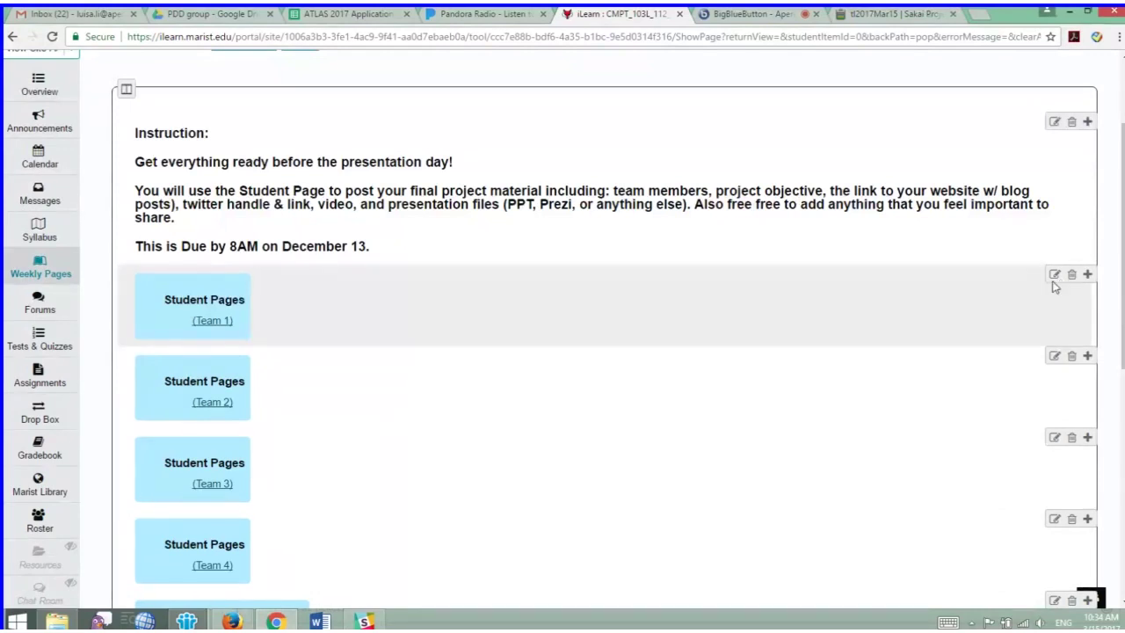
- Open the settings of the Team 1 student content section, examine its comment, rubric, group and release options, and cancel without changes
click(1054, 276)
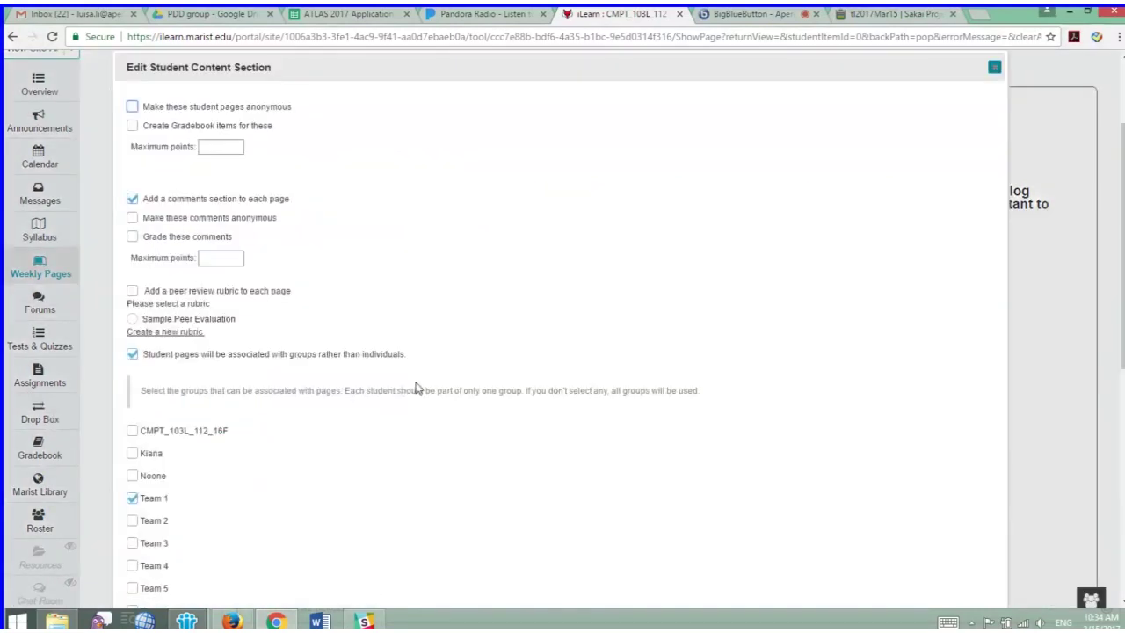
scroll(418, 385, up, 2)
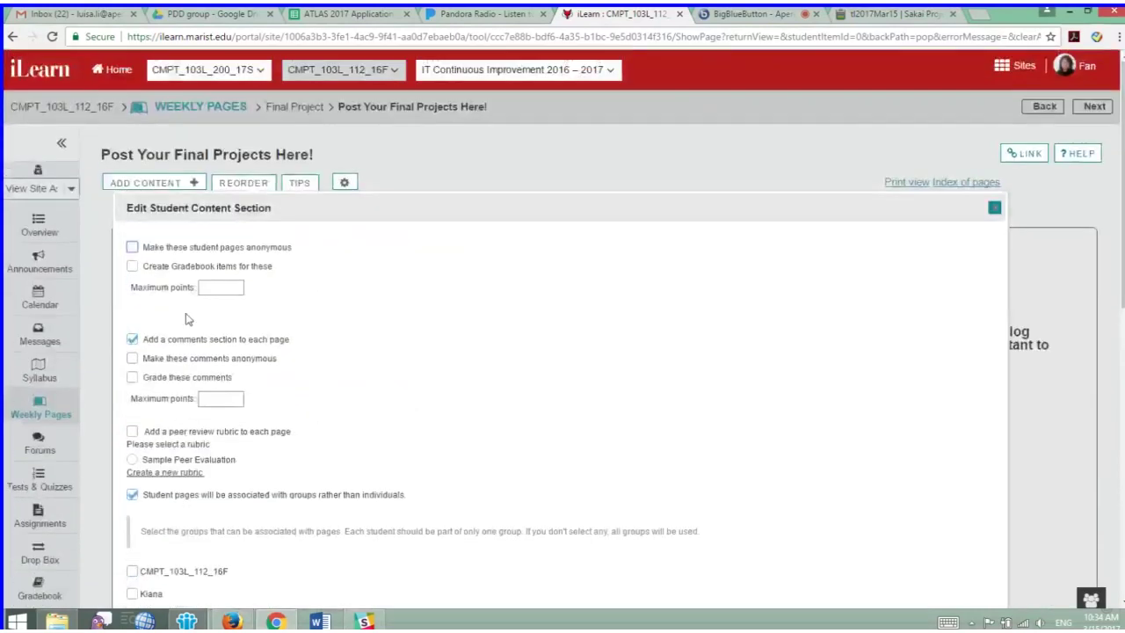
scroll(145, 323, down, 1)
scroll(145, 323, down, 1)
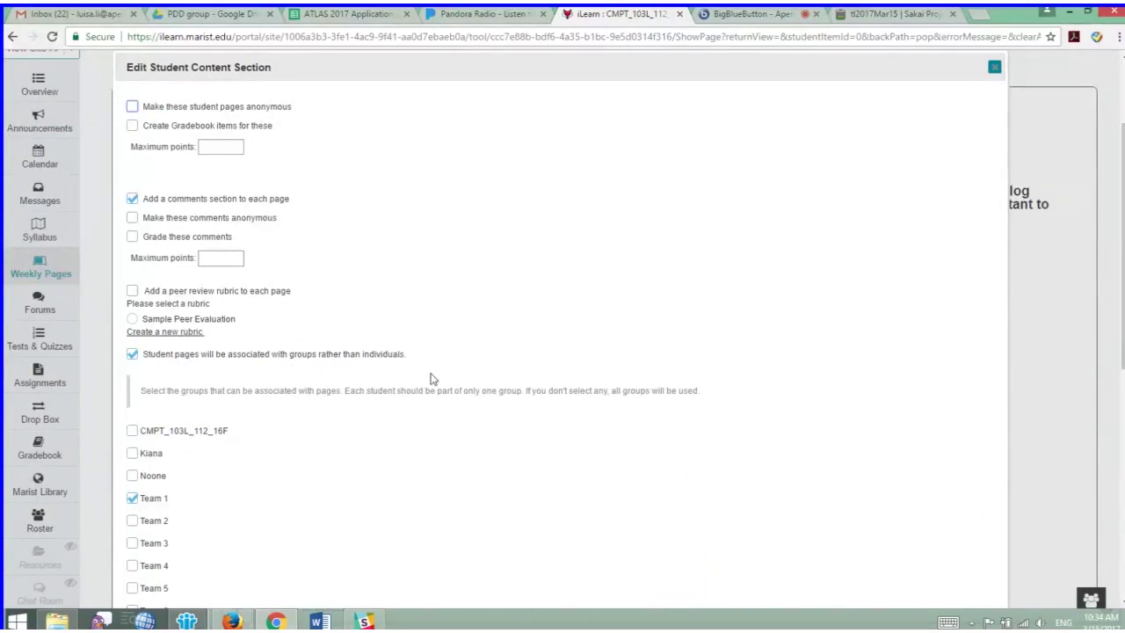
scroll(431, 379, down, 2)
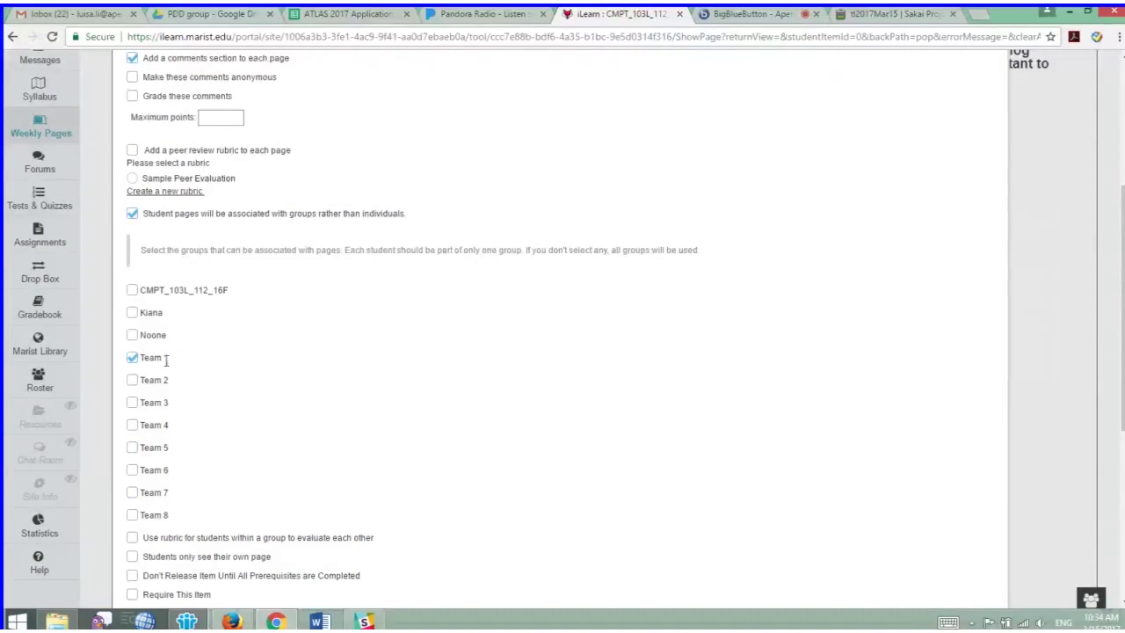
scroll(569, 413, down, 2)
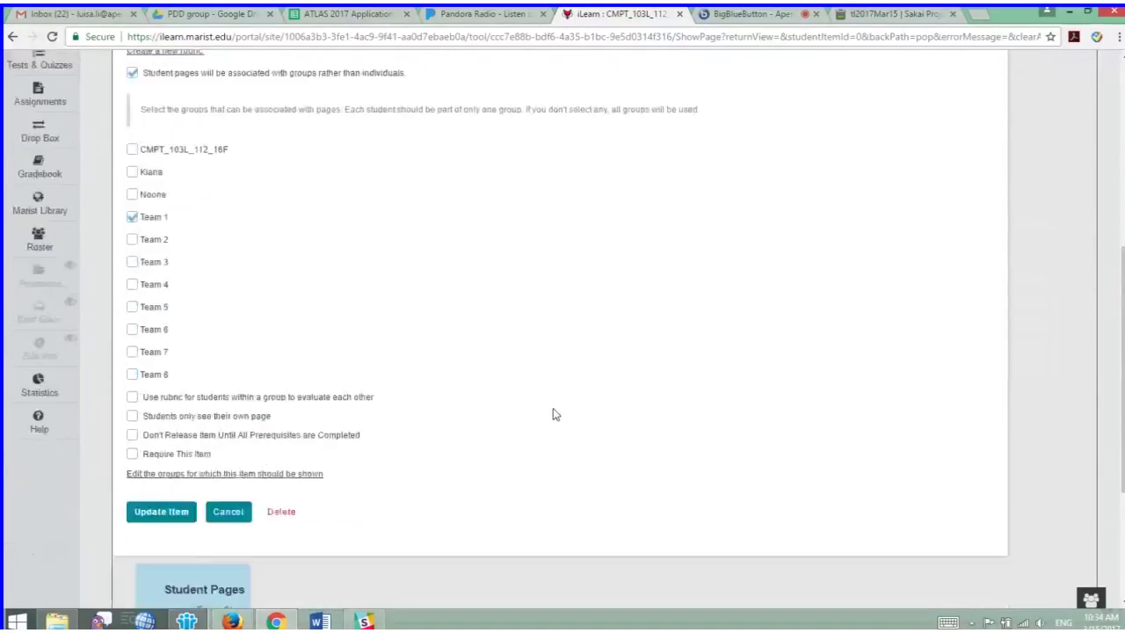
scroll(554, 414, down, 1)
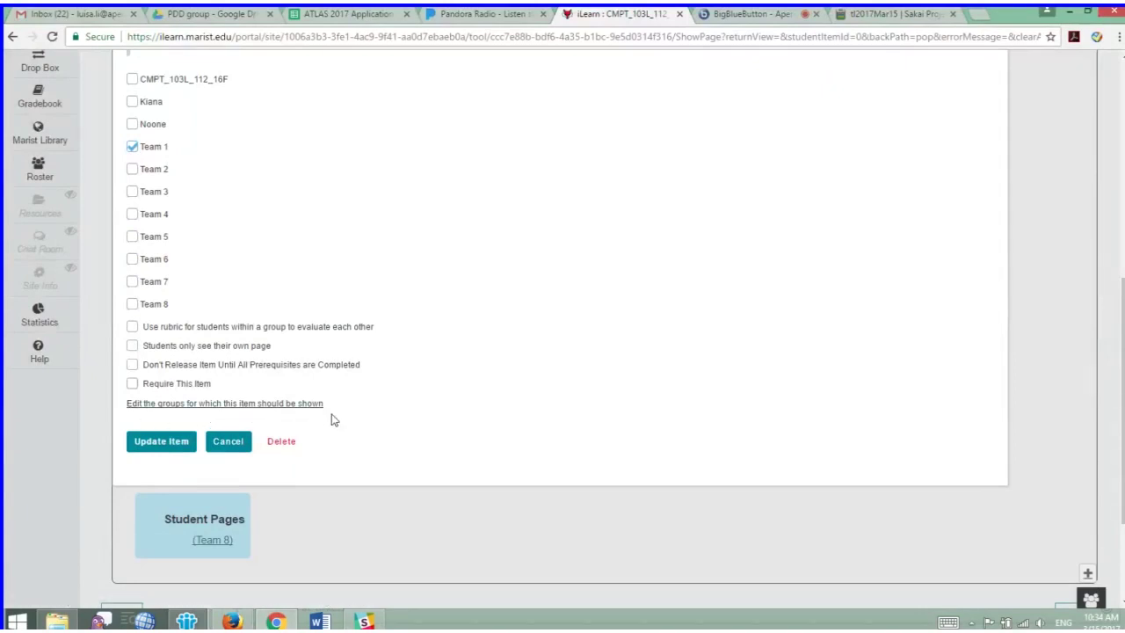
scroll(627, 449, up, 2)
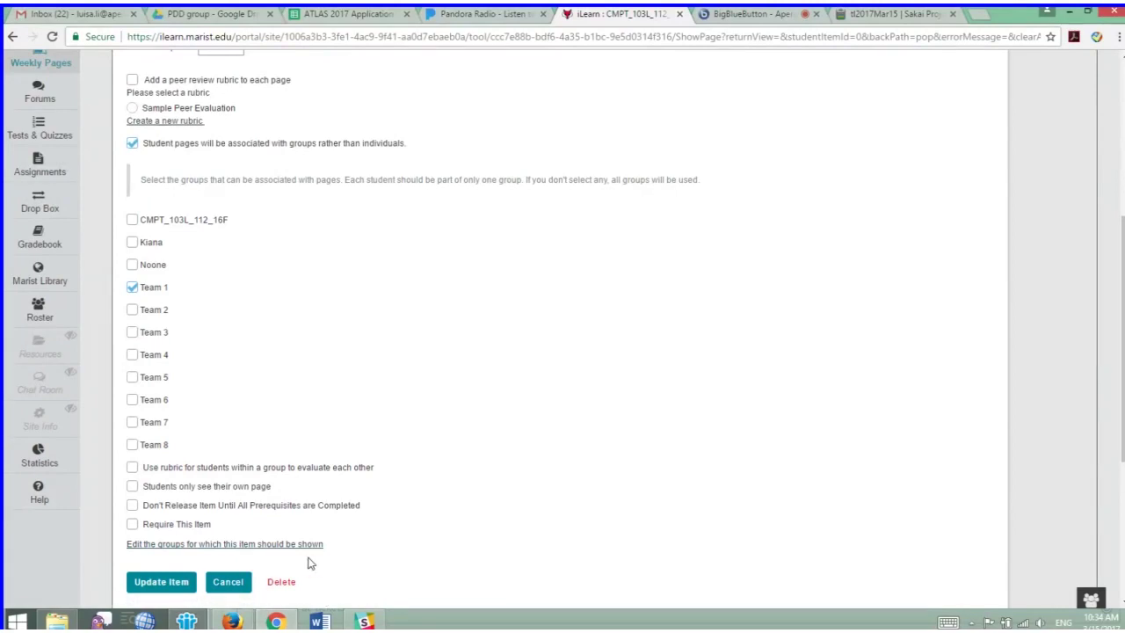
click(228, 582)
- Open the Team 1 student page and review its website link, video, Twitter link, presentation file and comment area
scroll(628, 540, up, 2)
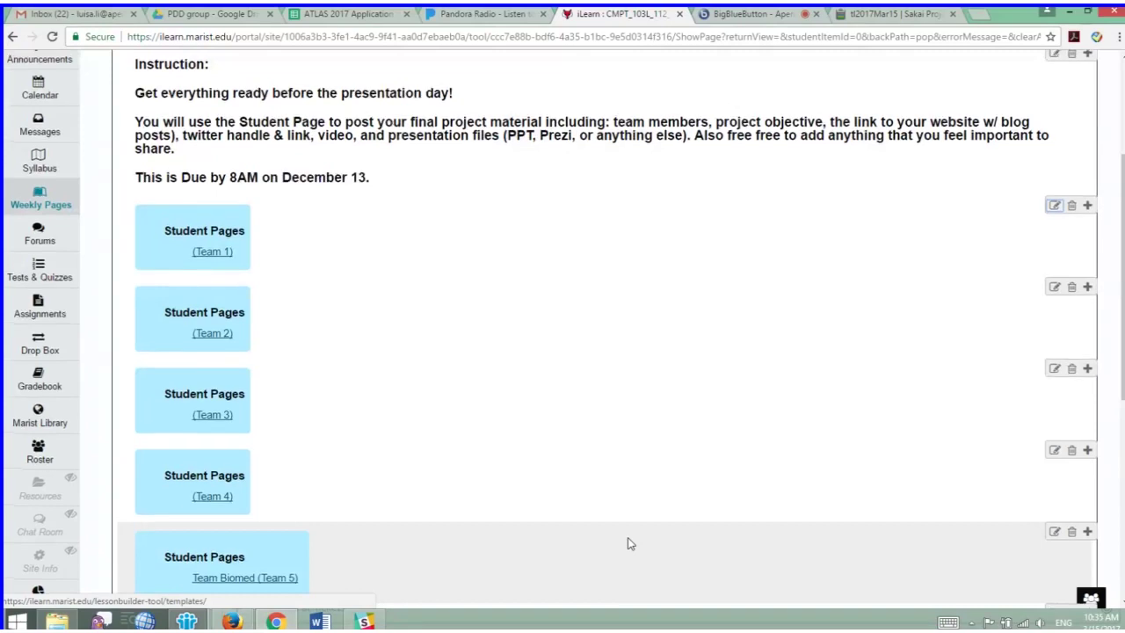
scroll(628, 543, up, 1)
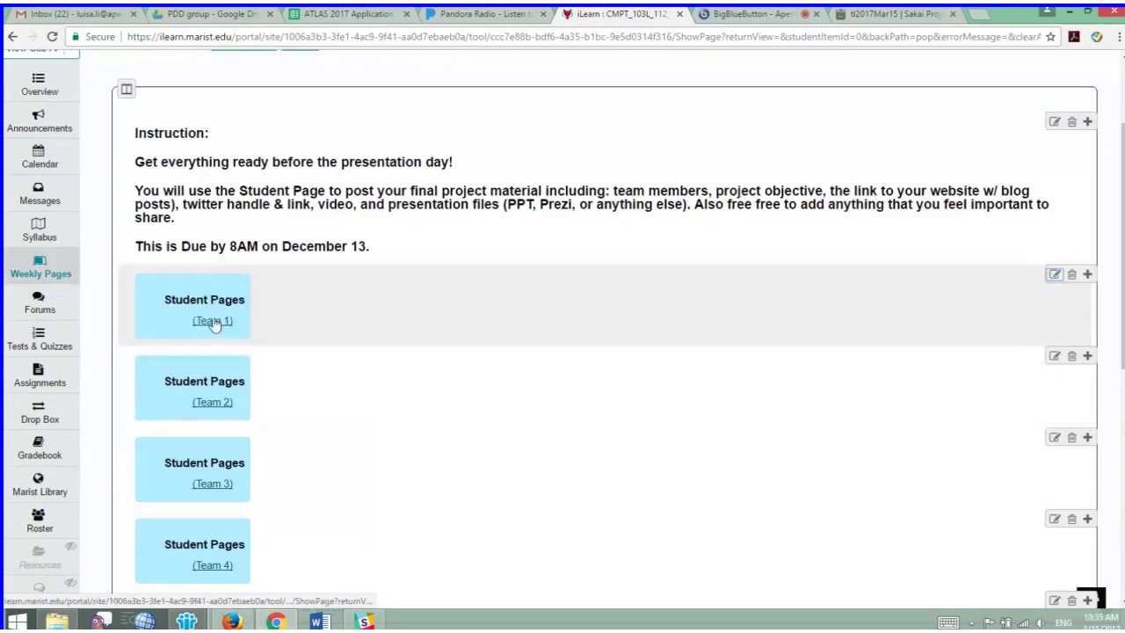
click(211, 321)
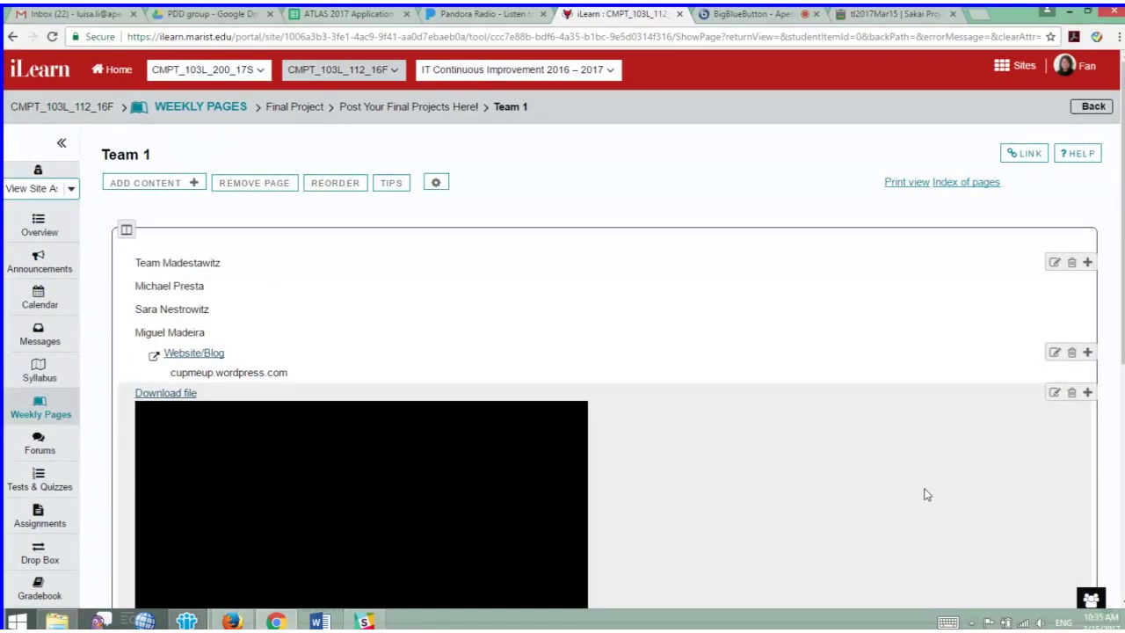
scroll(924, 495, down, 1)
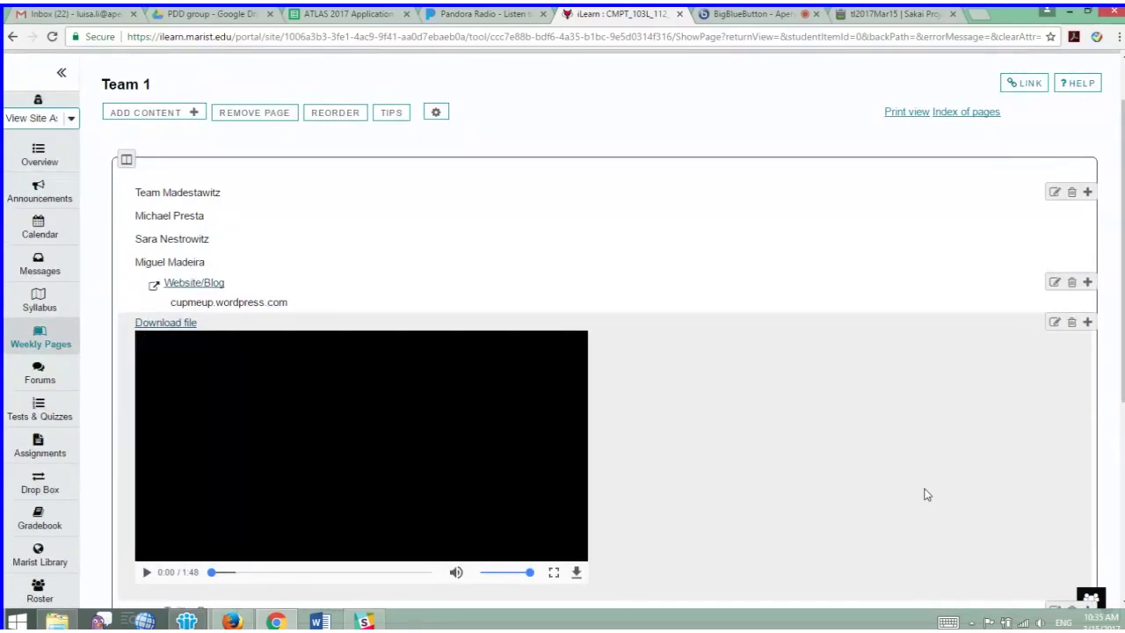
scroll(924, 495, down, 2)
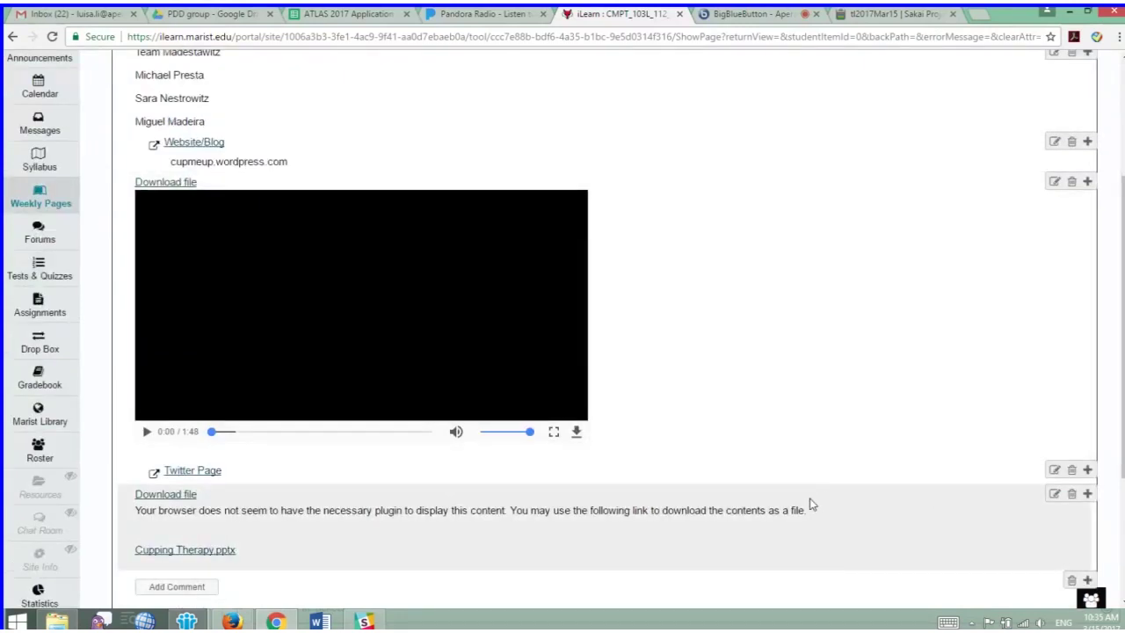
scroll(808, 503, down, 1)
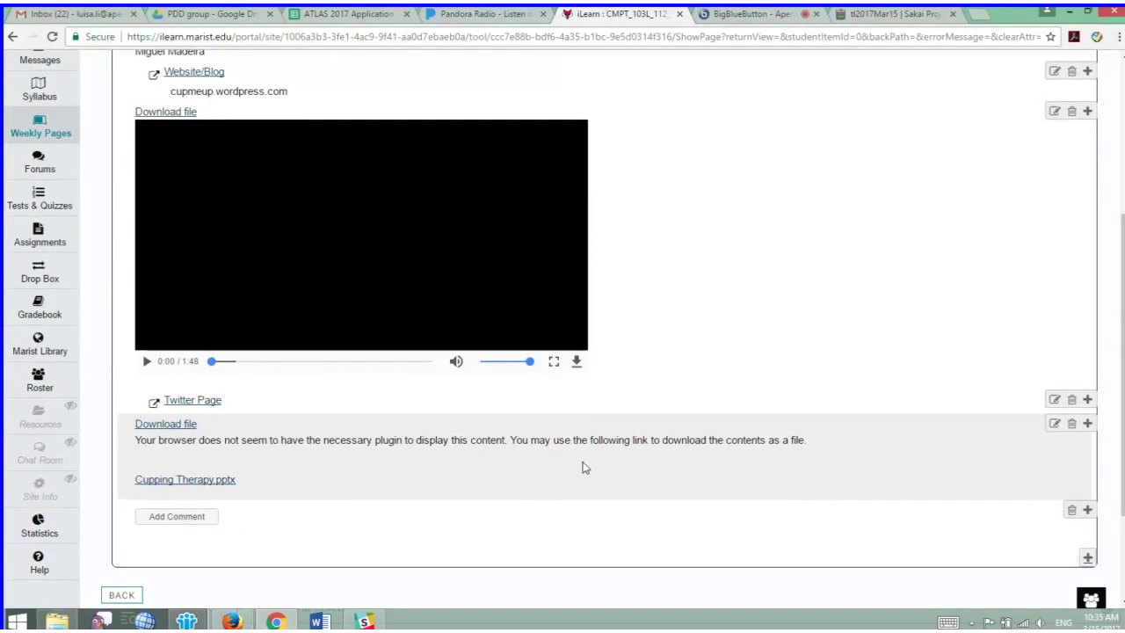
scroll(425, 521, up, 1)
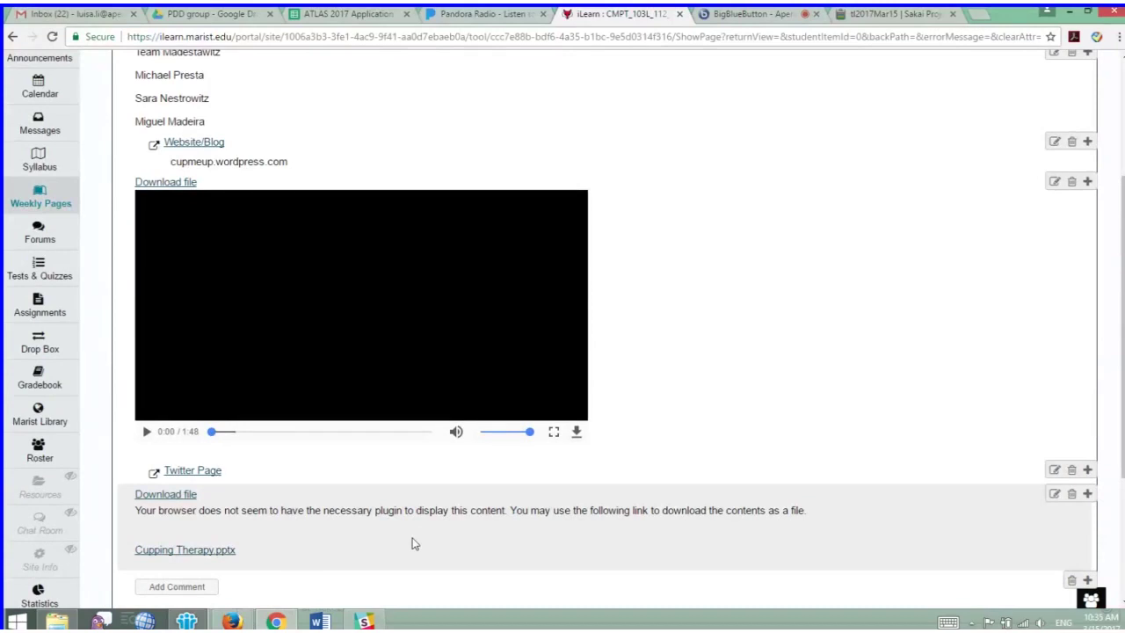
scroll(414, 543, up, 3)
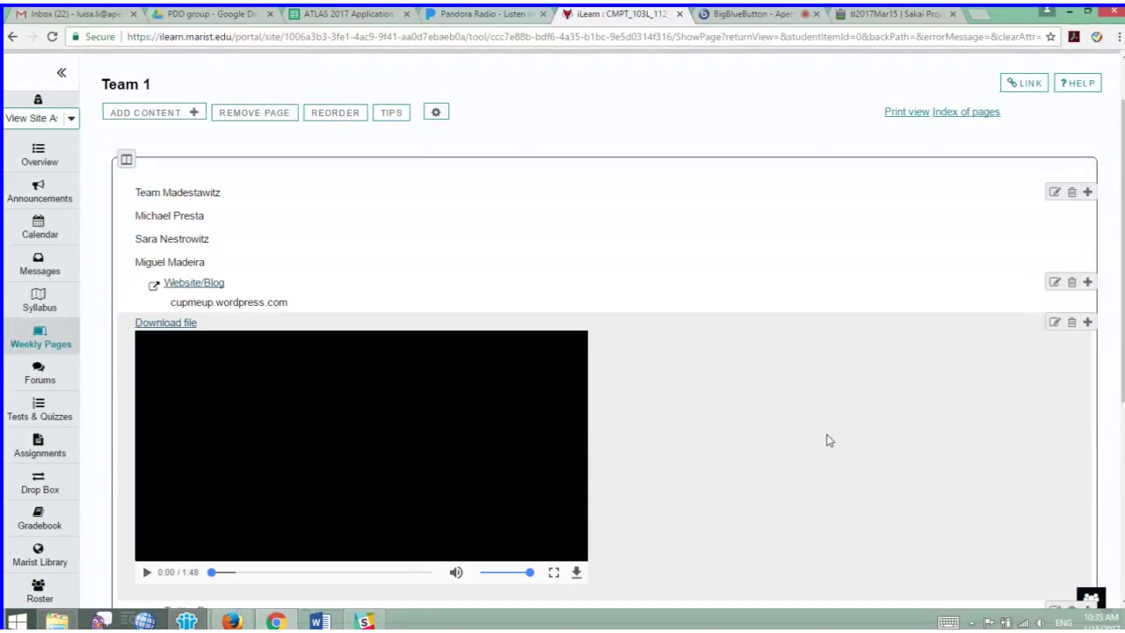
scroll(829, 441, down, 1)
scroll(829, 440, up, 1)
scroll(829, 441, up, 1)
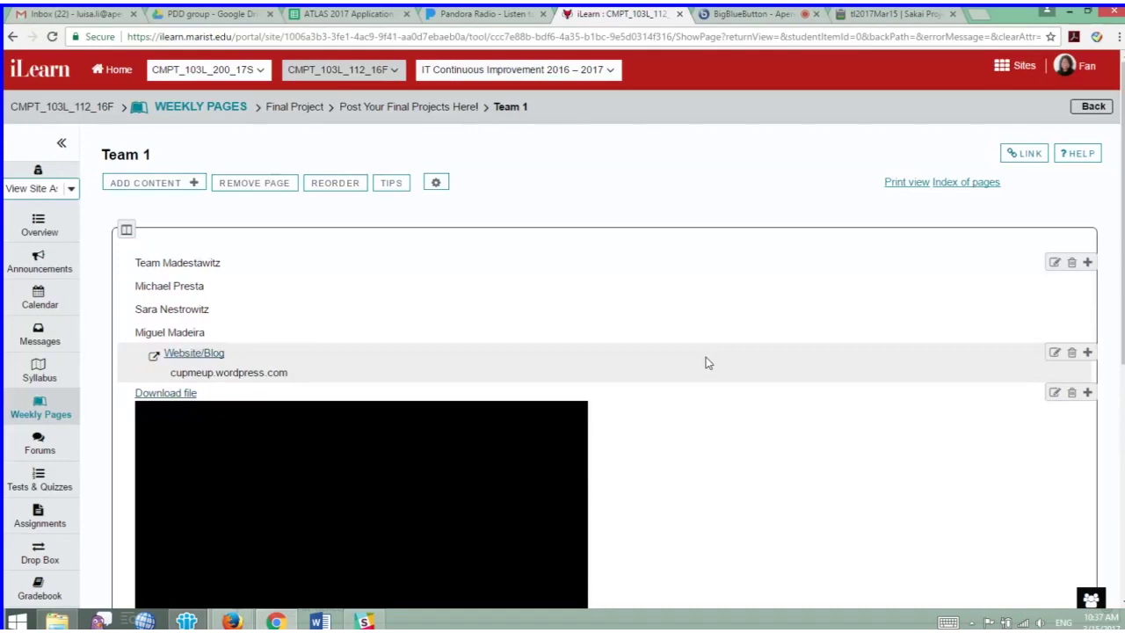
- Return to Post Your Final Projects Here! and enable a peer review rubric in the Team 1 student content section's settings
click(424, 107)
scroll(695, 392, down, 1)
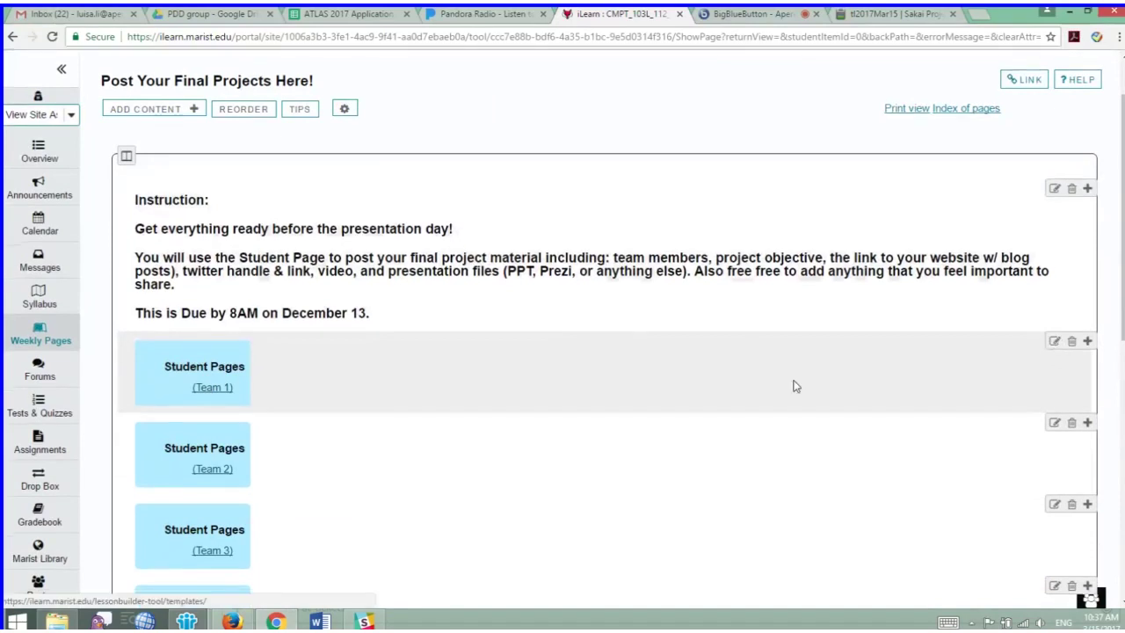
scroll(703, 352, down, 1)
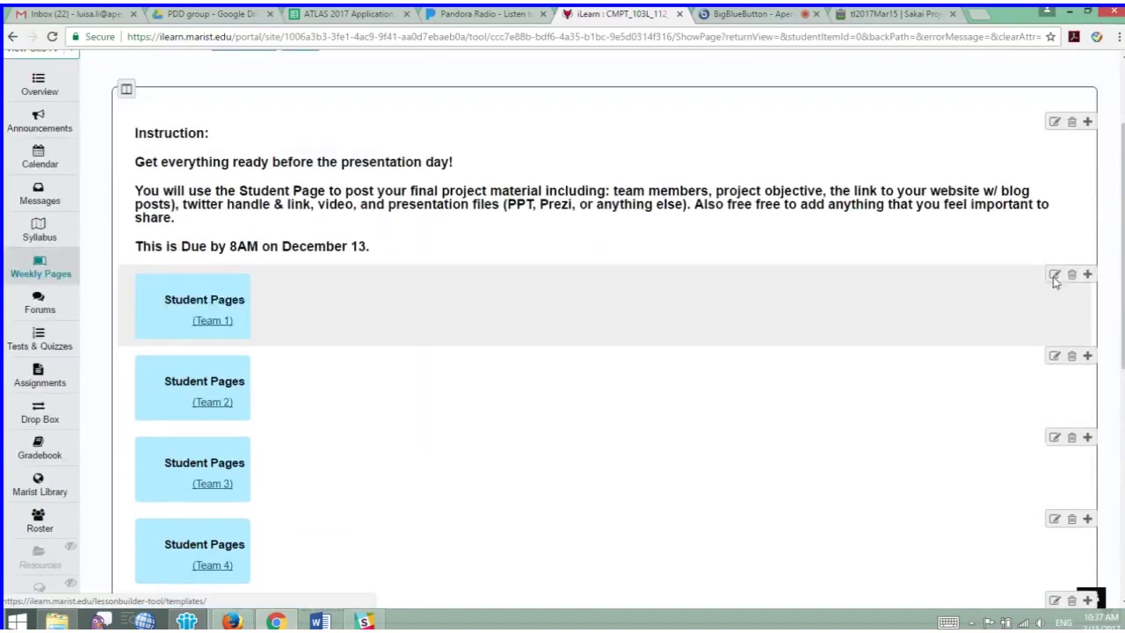
click(1054, 274)
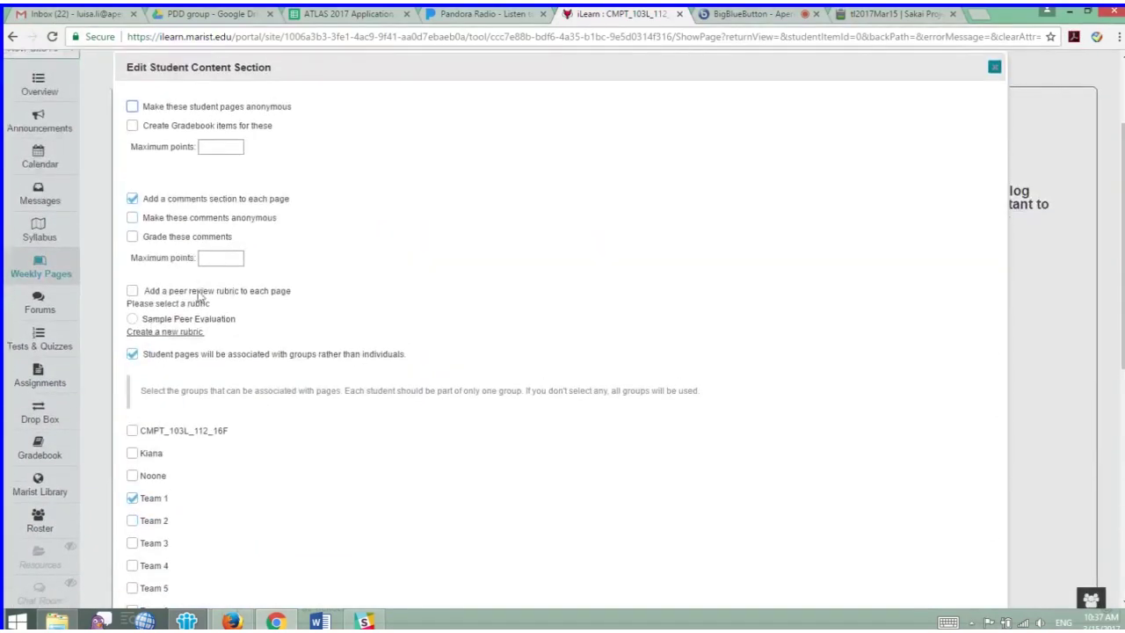
click(132, 291)
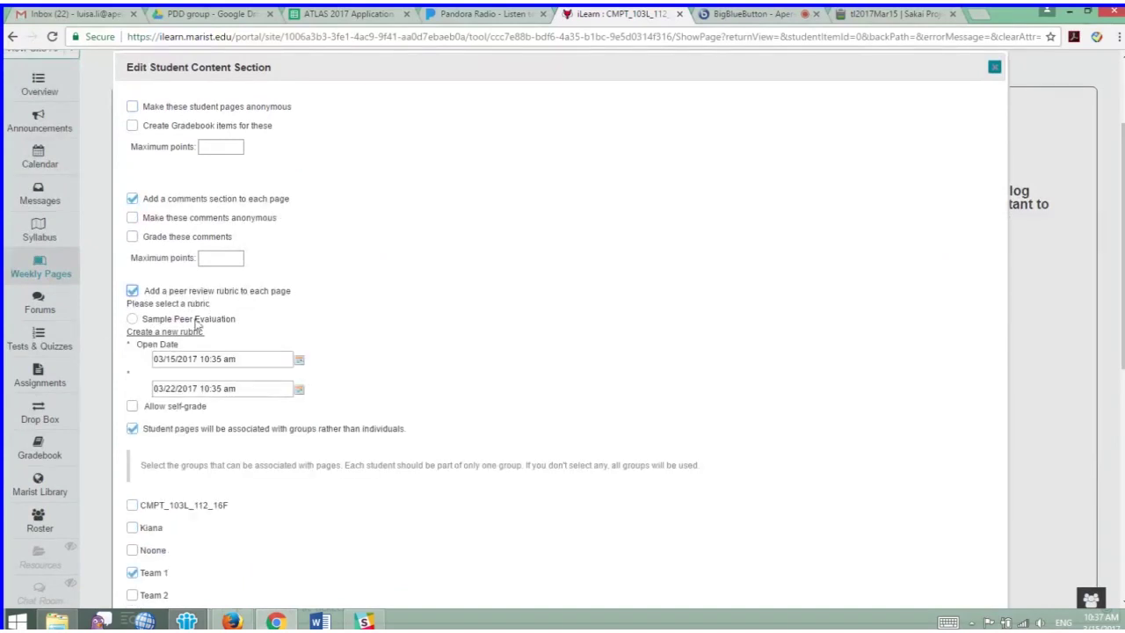
- Open the form for creating a new peer evaluation rubric and examine its title, categories and 4 to 0 rating columns
click(159, 331)
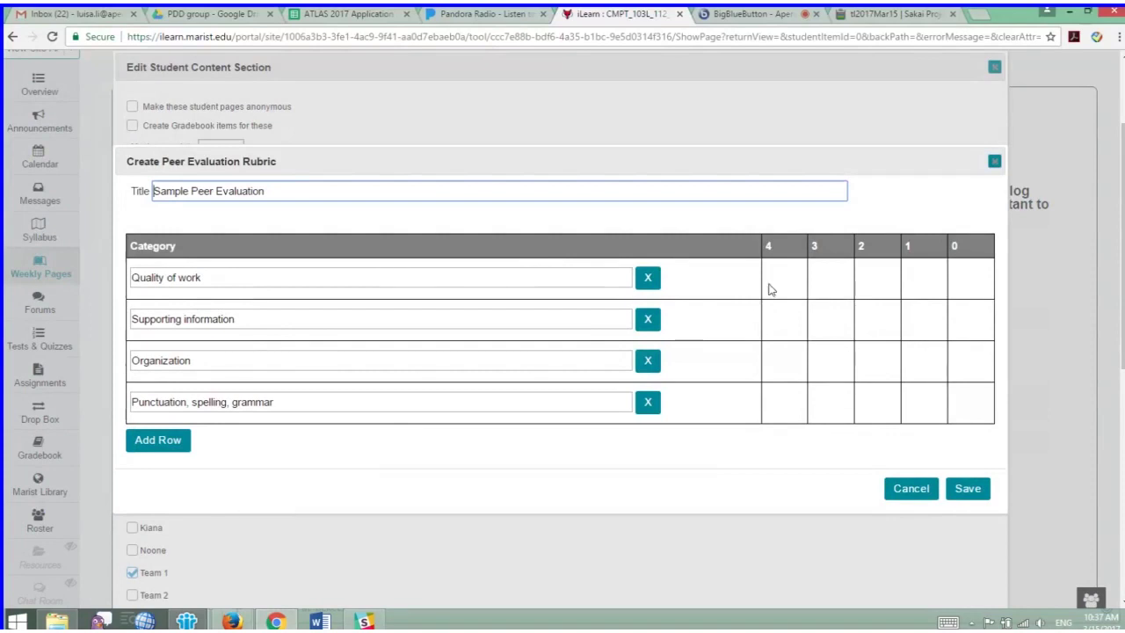
click(813, 282)
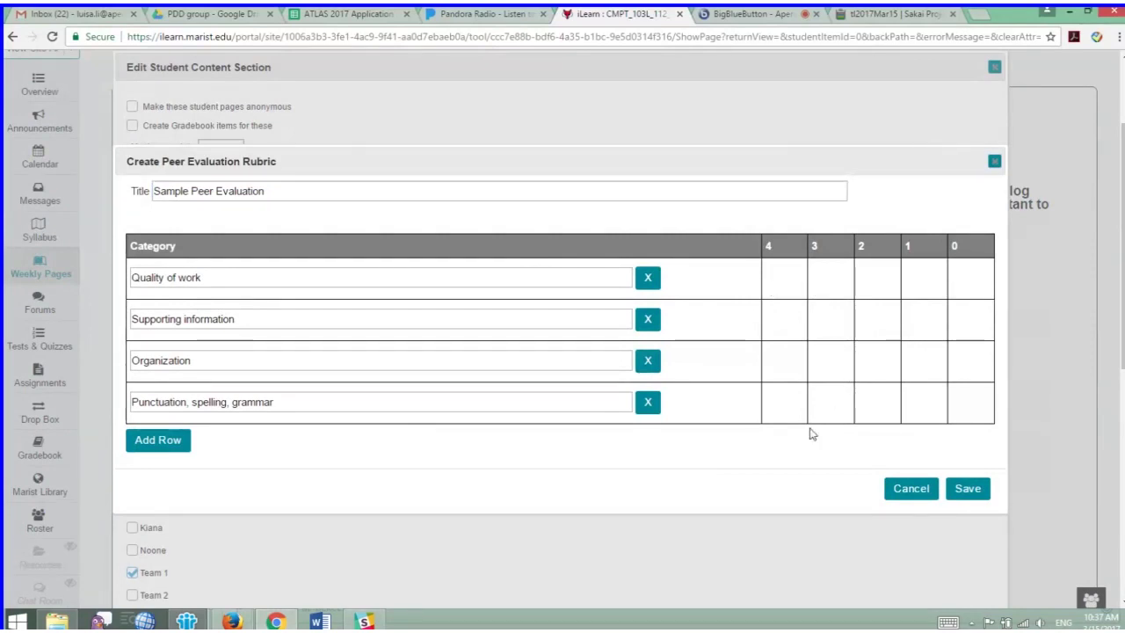
drag(812, 431, 782, 258)
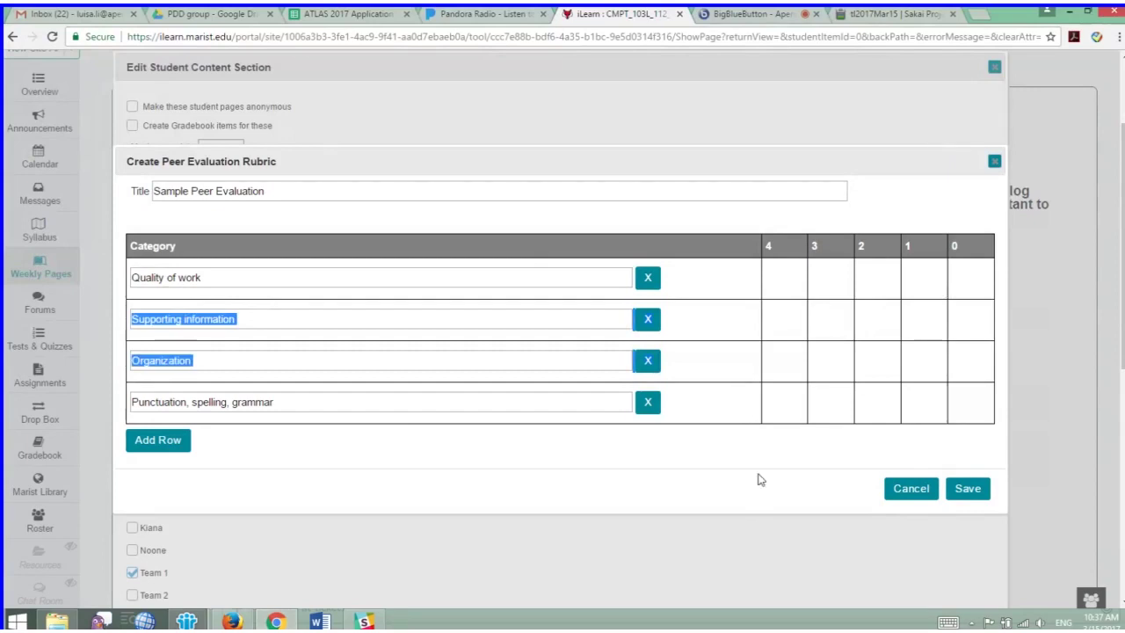
click(801, 460)
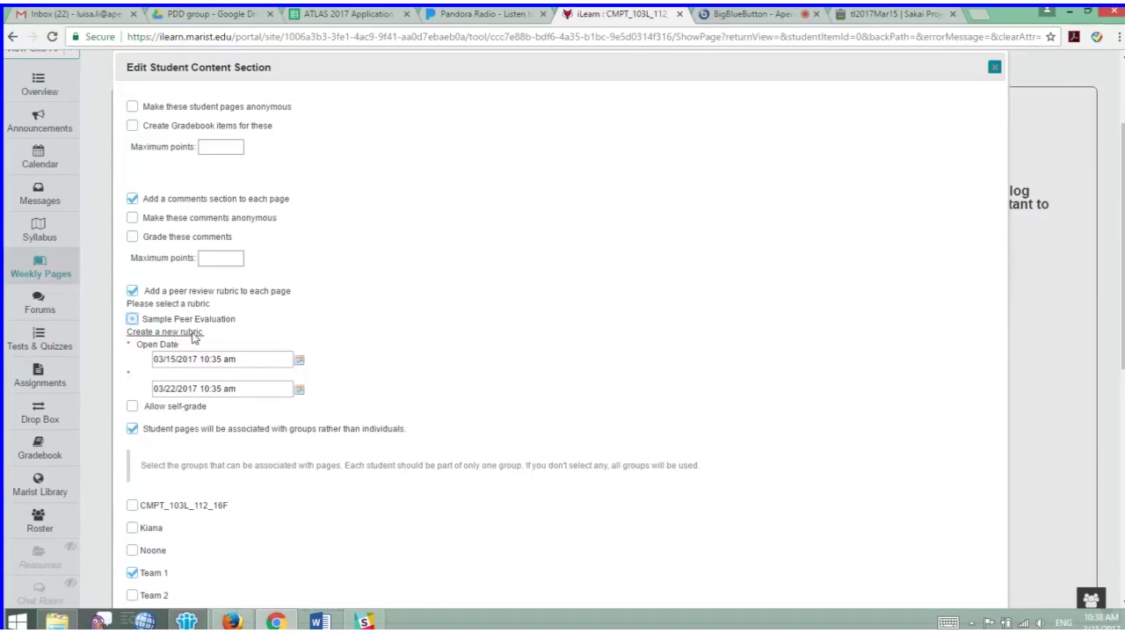
- Allow self-grading for the Sample Peer Evaluation rubric, look over the remaining group options, and cancel the section's changes
click(132, 407)
scroll(326, 483, down, 6)
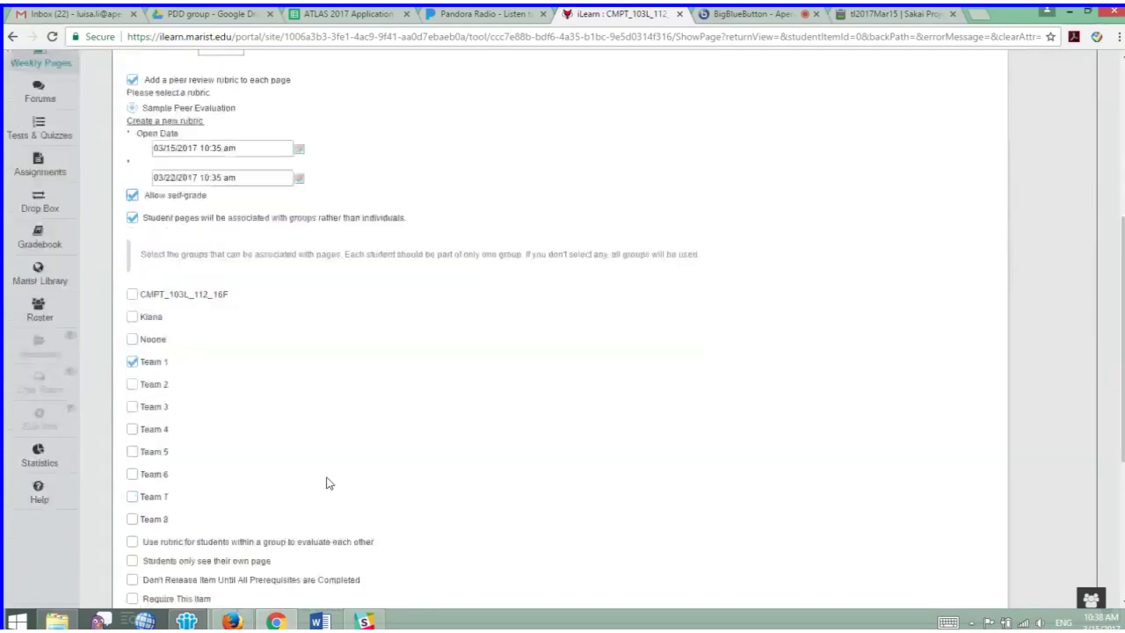
click(231, 379)
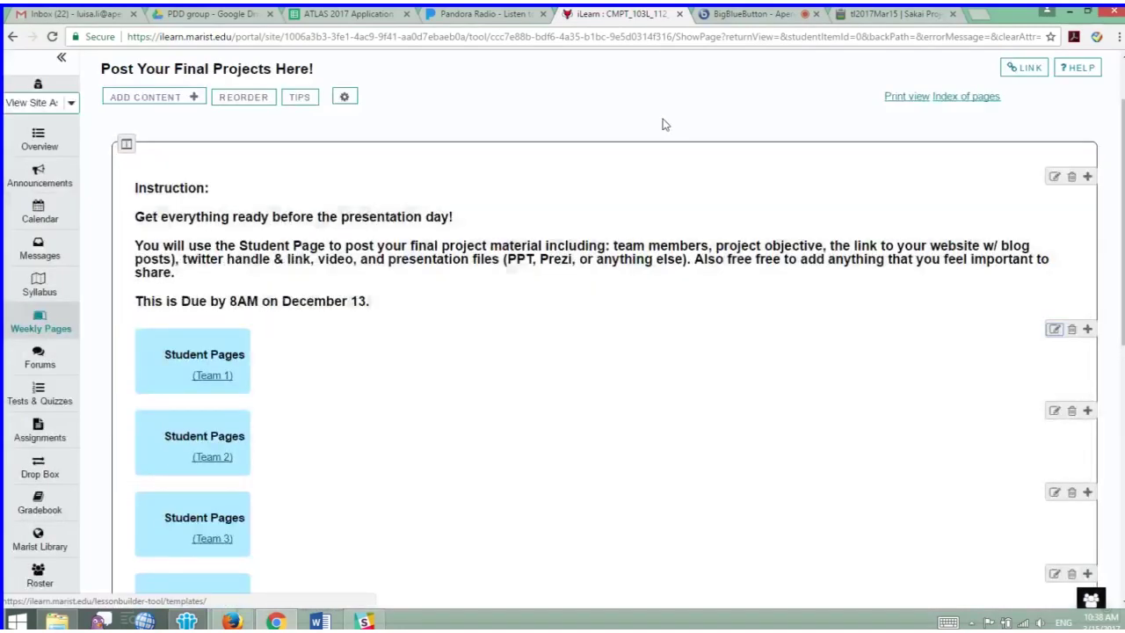
- Switch to the BigBlueButton meeting and read through the public chat for participants' comments and questions
click(762, 17)
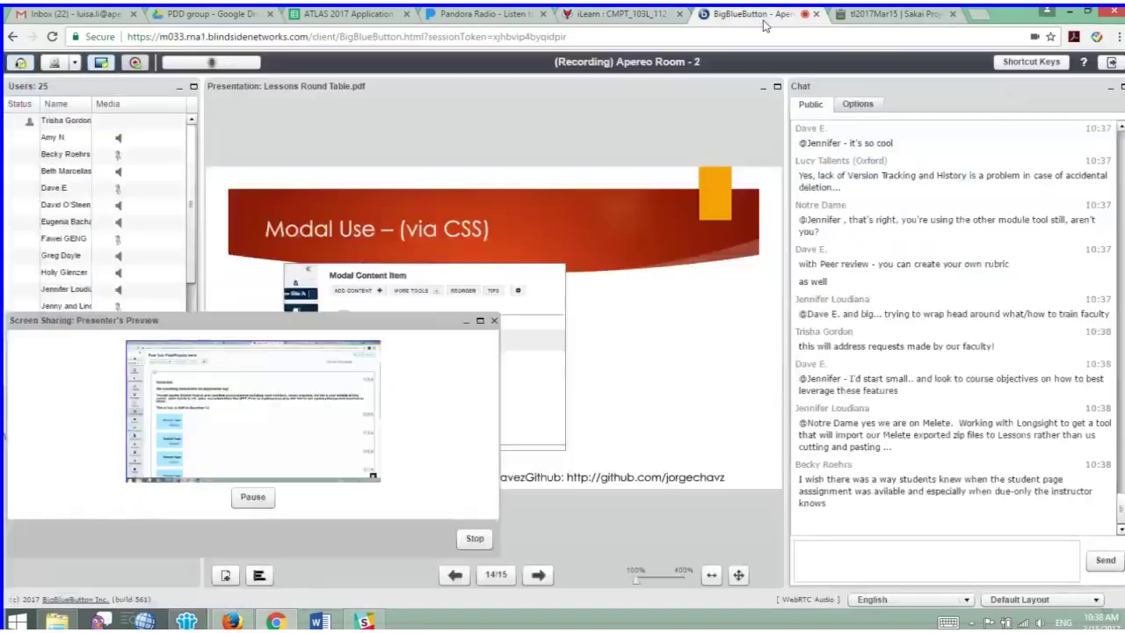
click(871, 556)
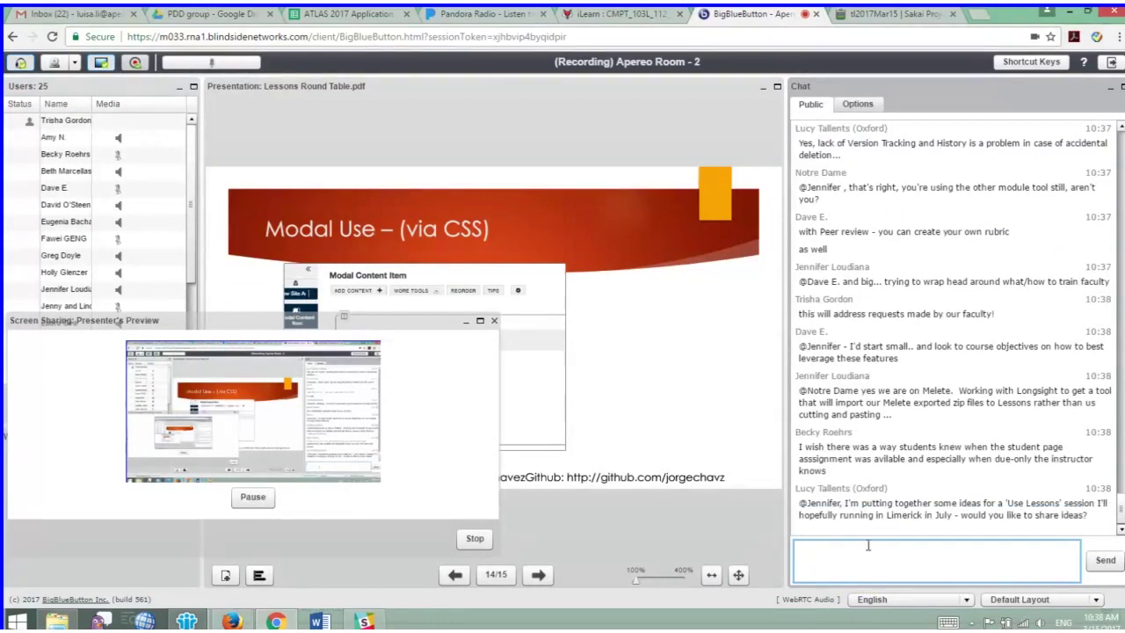
scroll(896, 366, up, 5)
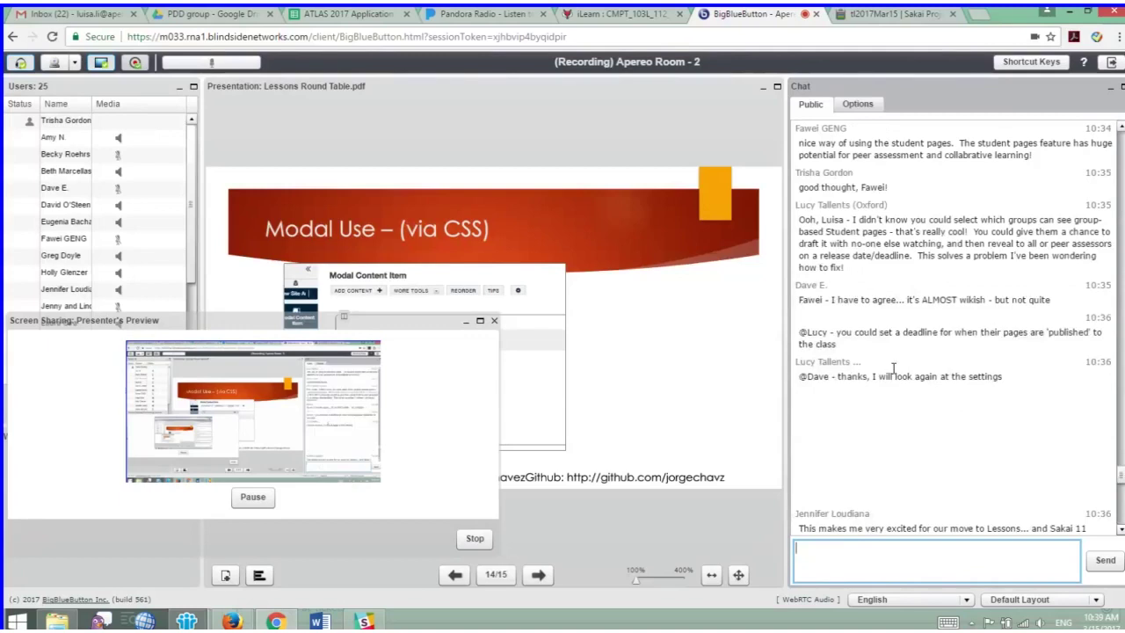
scroll(895, 368, up, 3)
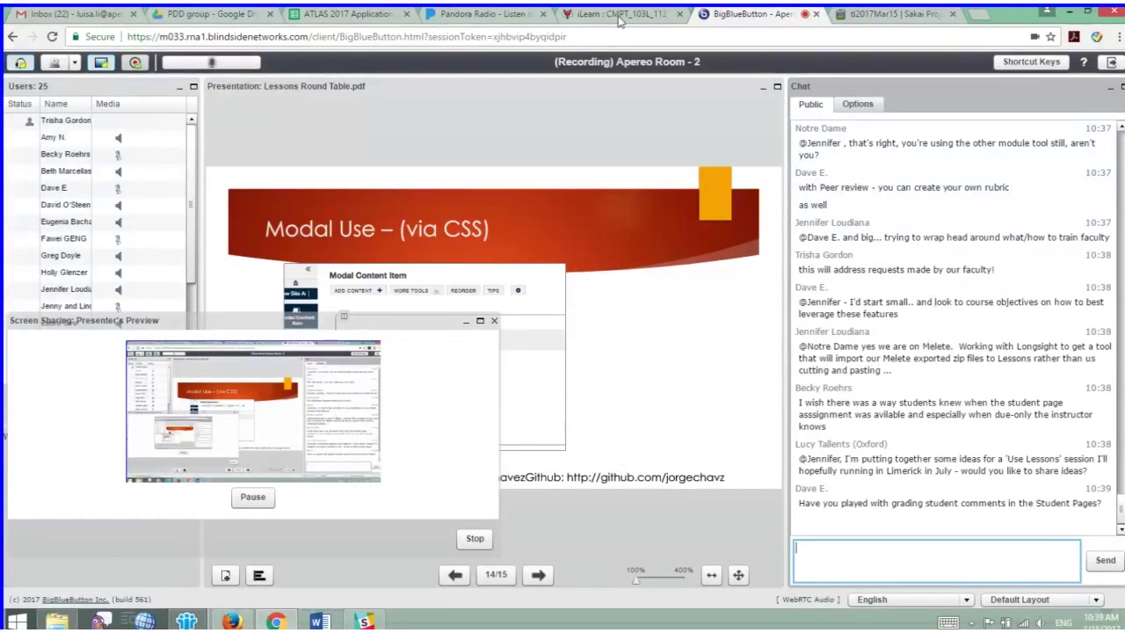
- Switch back to iLearn and view the CMPT_103L_112_16F site as a Student
click(589, 19)
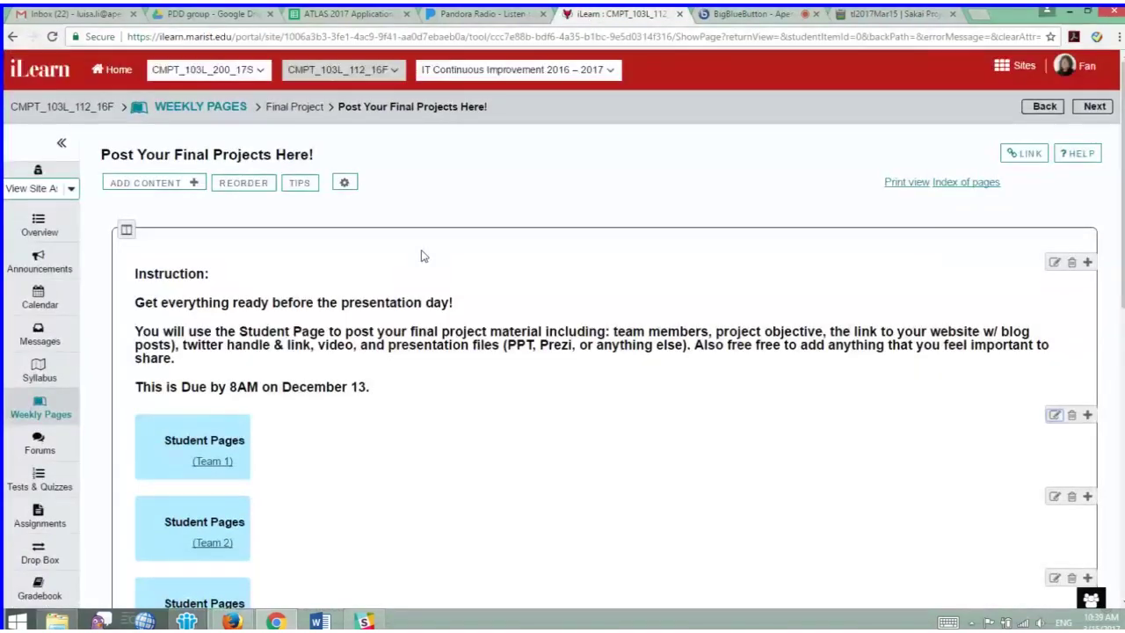
click(52, 188)
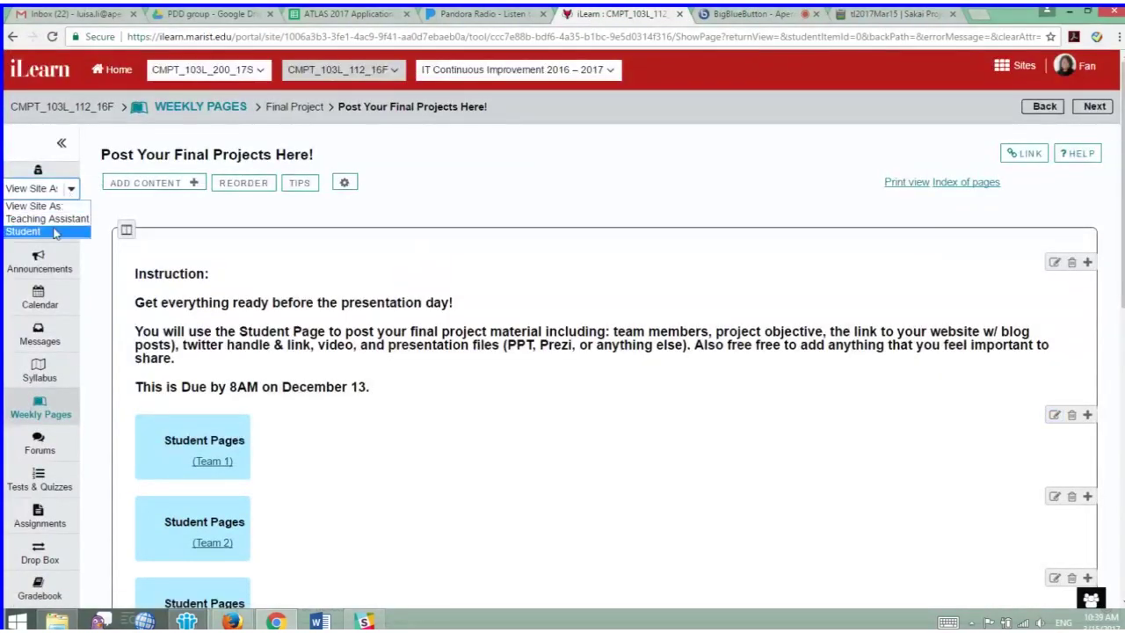
click(54, 232)
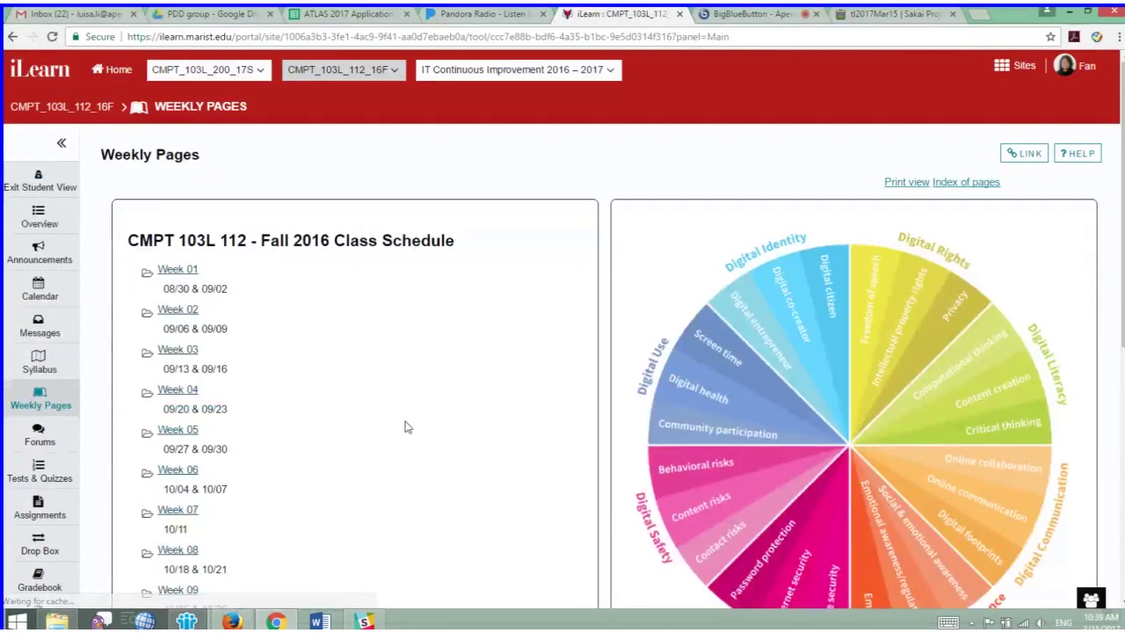
- Open the Final Project page from the class schedule in student view and look over its documents and deliverables
scroll(408, 427, down, 3)
scroll(407, 428, down, 3)
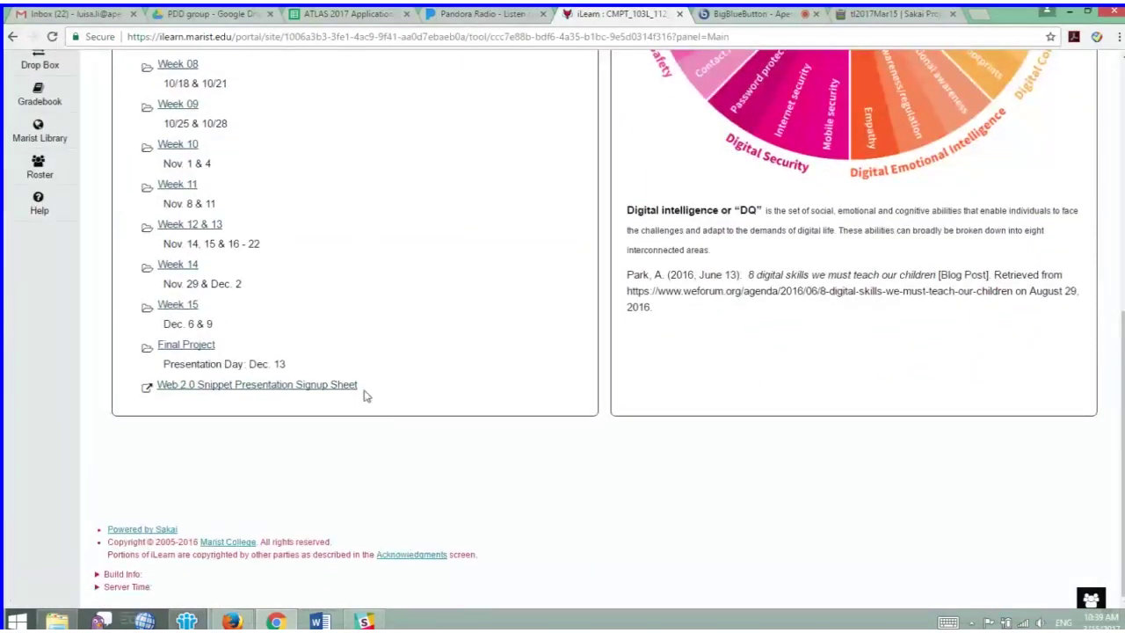
click(194, 345)
scroll(502, 431, down, 1)
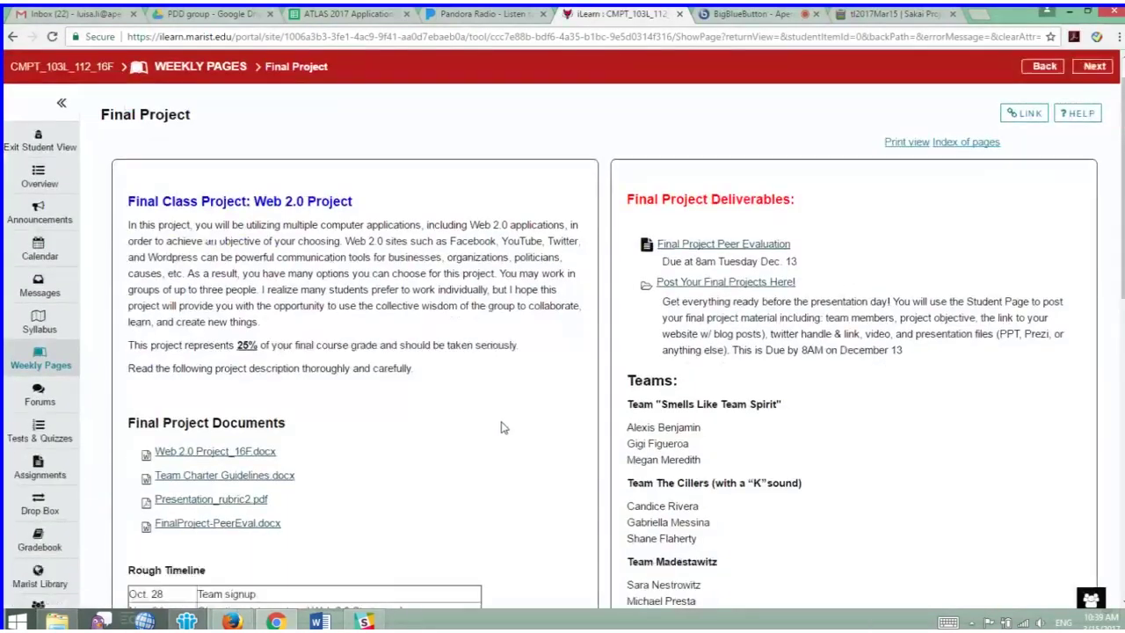
- Look over the Final Project page, then open Post Your Final Projects Here! and view the instructions and team student pages
scroll(567, 371, down, 2)
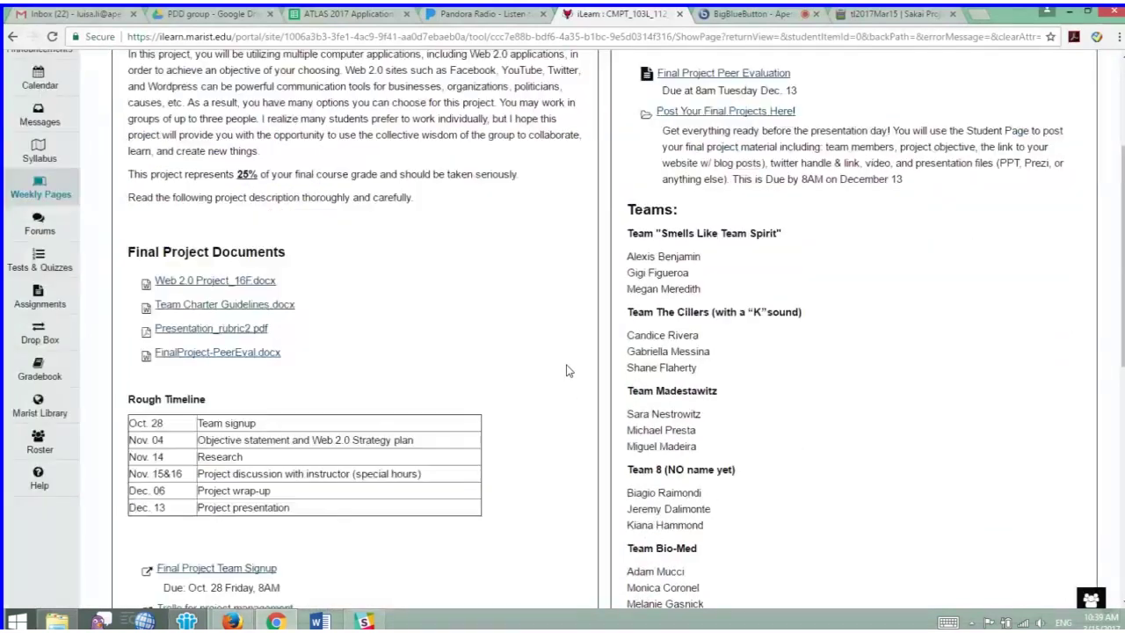
scroll(567, 371, down, 4)
scroll(567, 371, up, 7)
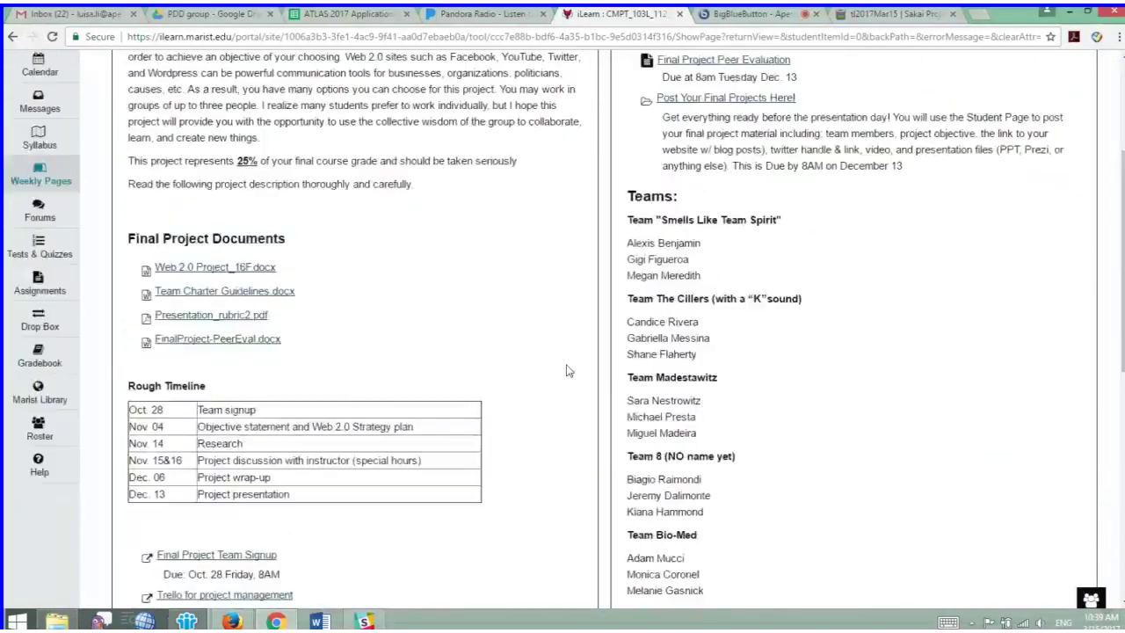
click(690, 324)
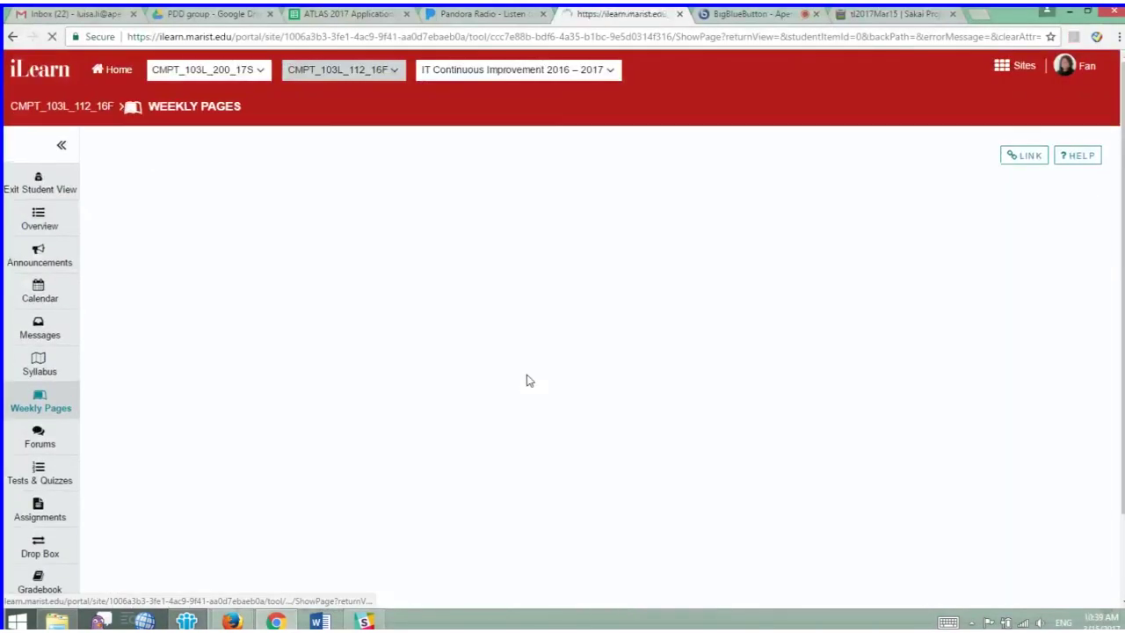
scroll(530, 381, down, 7)
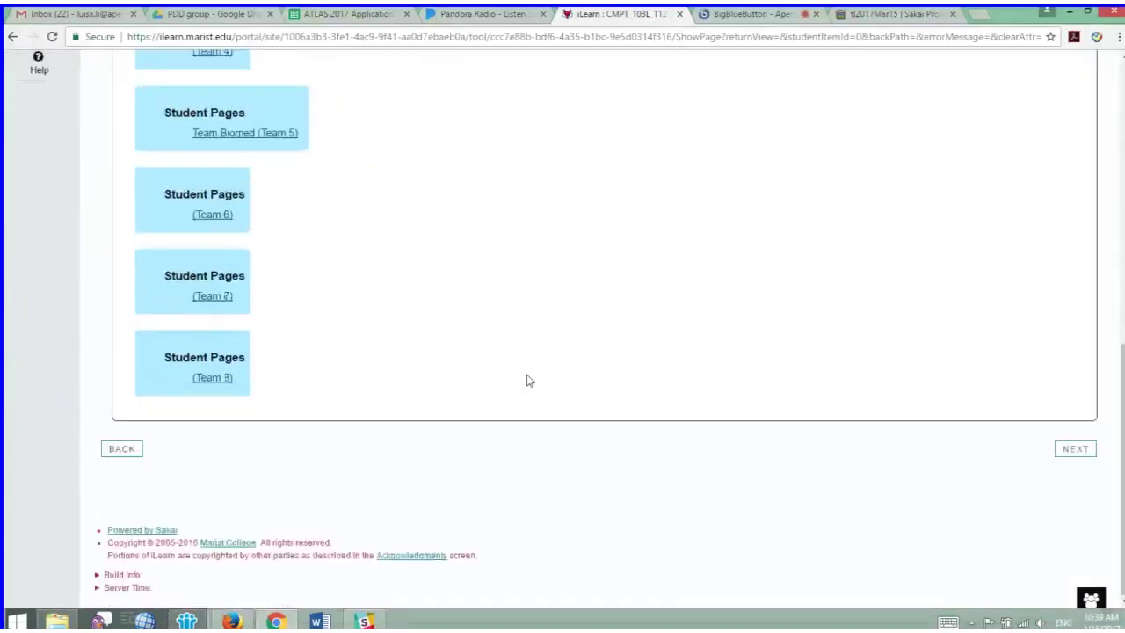
scroll(530, 380, up, 2)
scroll(530, 380, up, 5)
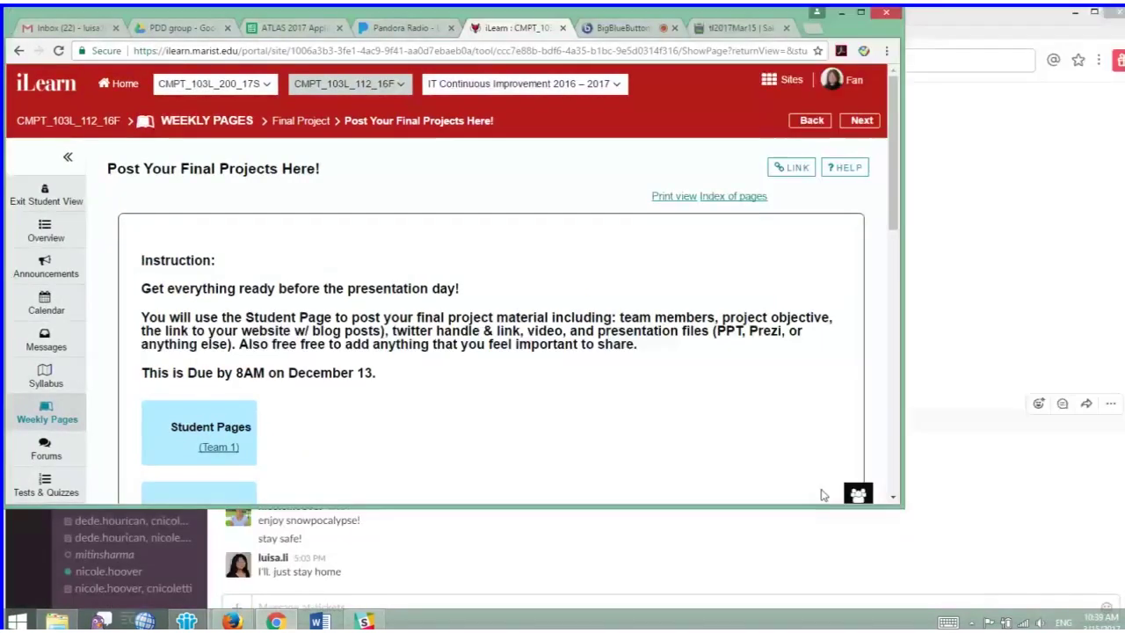
- Shrink the browser window to a narrow mobile-like width and examine how the Post Your Final Projects Here! page adapts
click(1089, 11)
drag(900, 504, 505, 584)
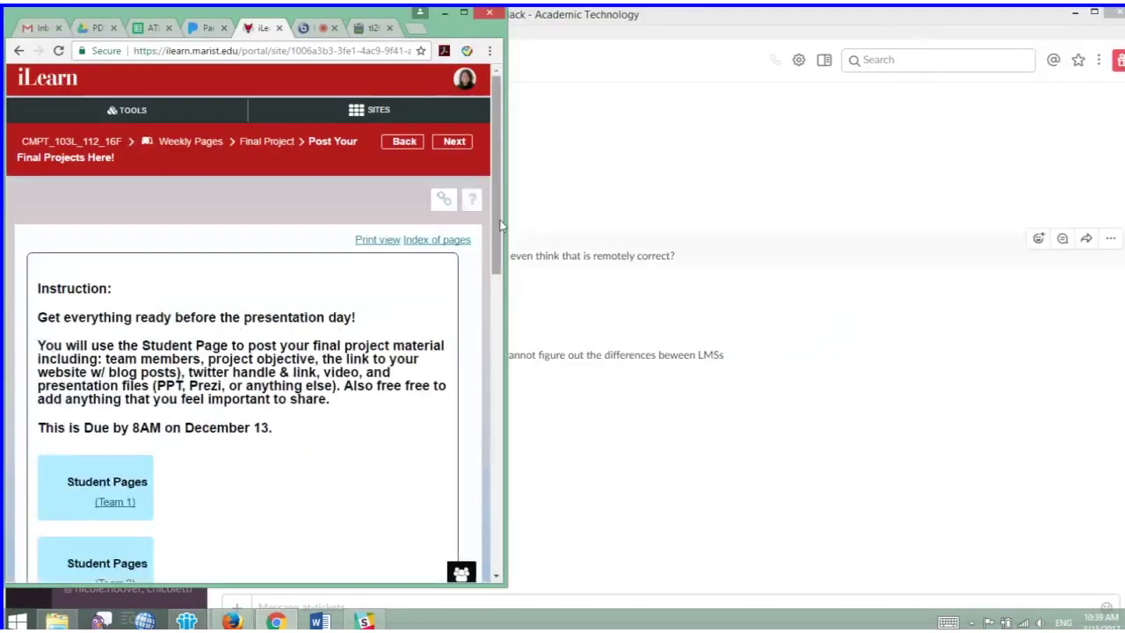
scroll(502, 412, down, 5)
scroll(502, 413, down, 6)
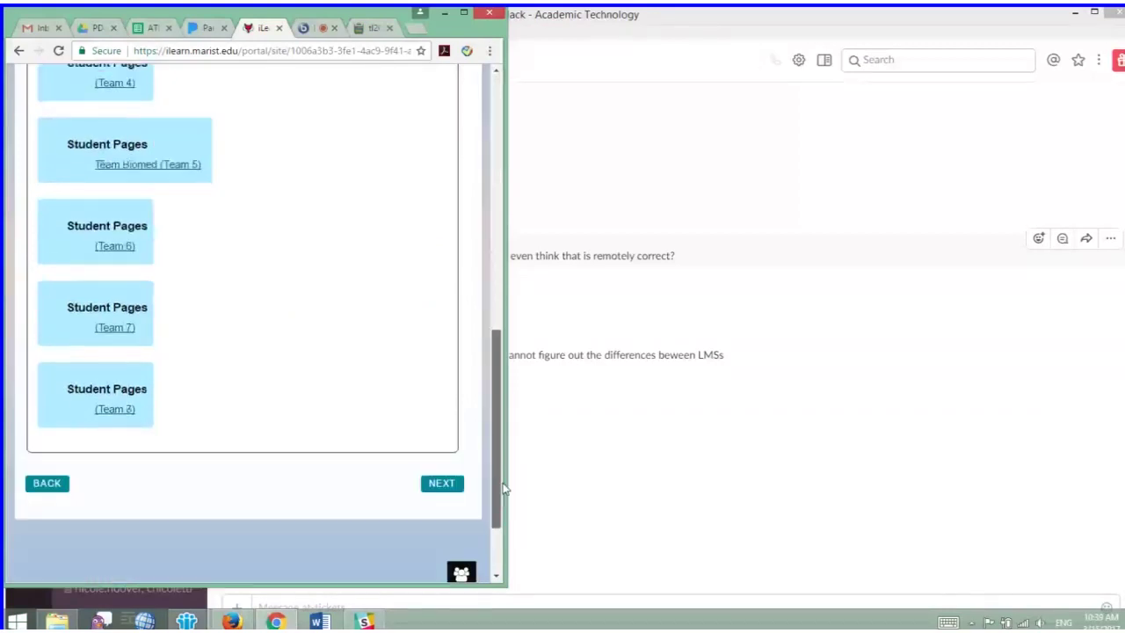
drag(501, 466, 476, 190)
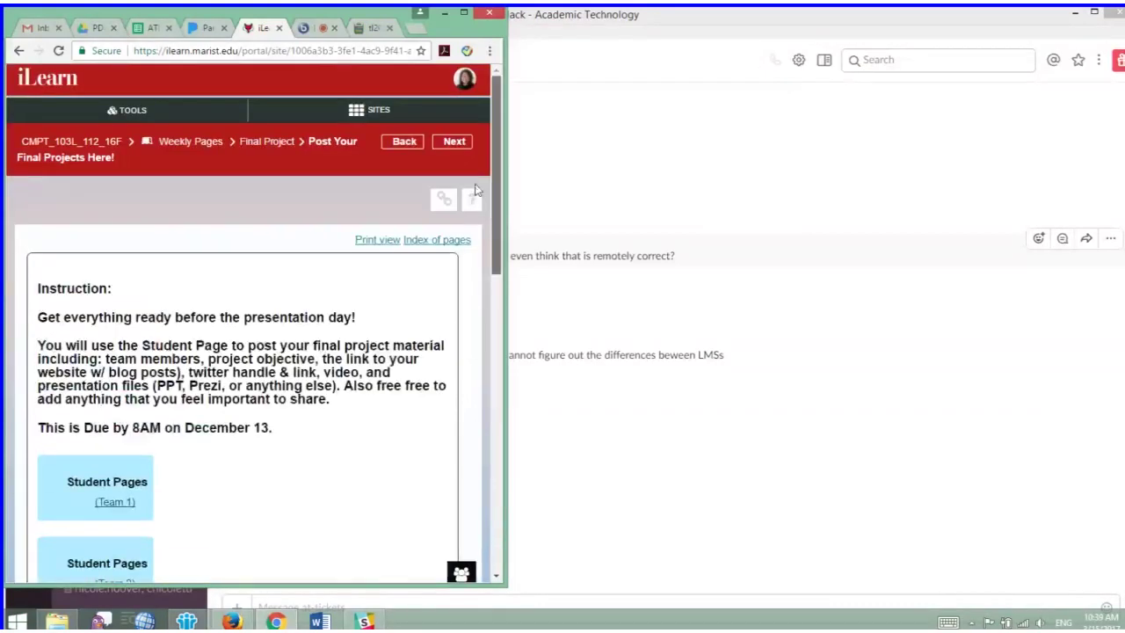
- Return to the Final Project page to view its narrow layout, and restore the browser window to full size
click(263, 142)
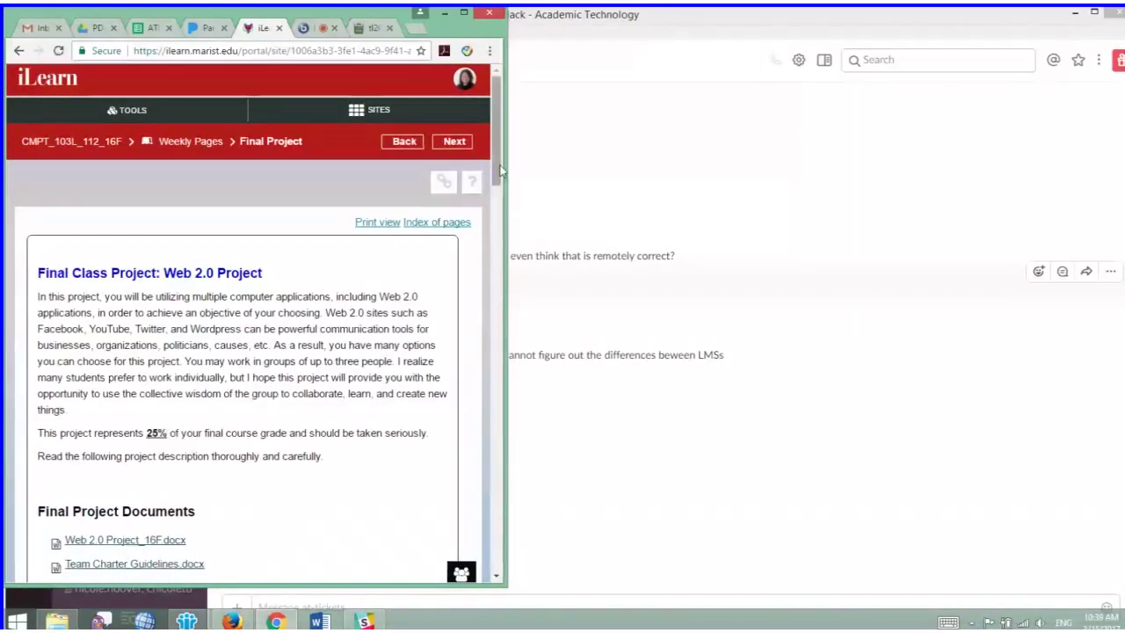
drag(501, 171, 460, 146)
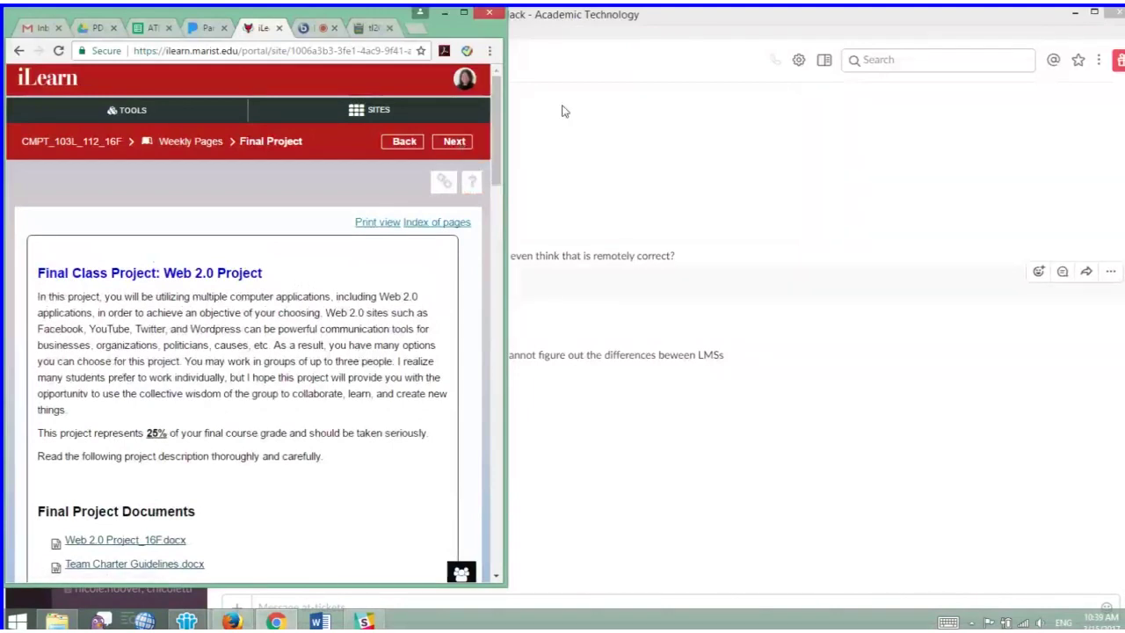
click(463, 13)
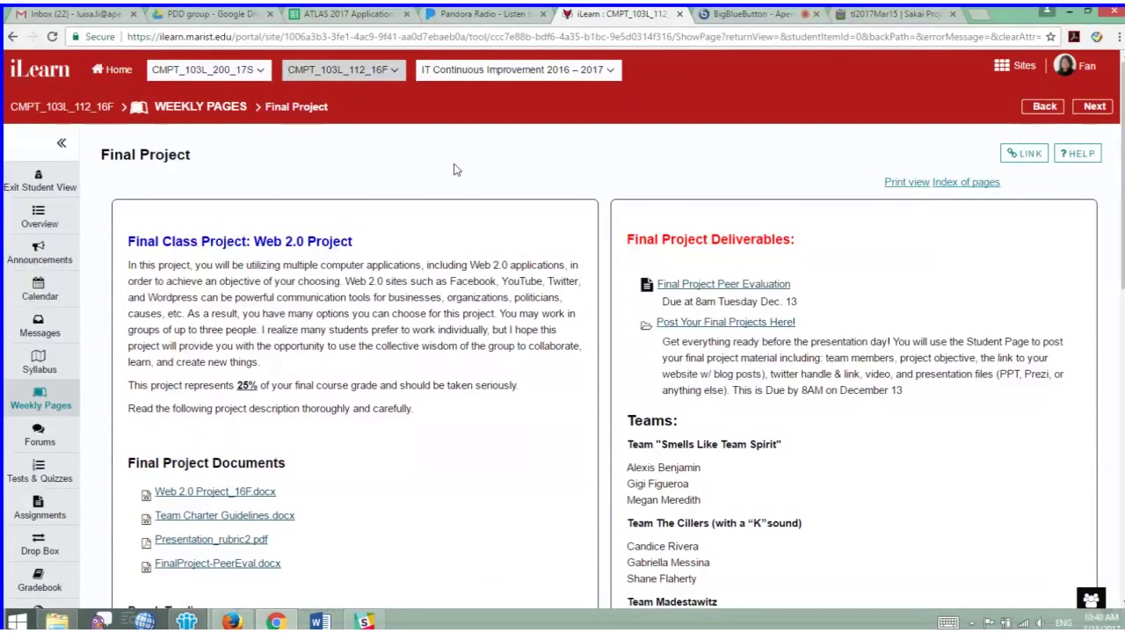
- Switch to the CMPT_103L_200_17S site, look through the class schedule in Weekly Pages, and open the Week 01 page
click(206, 71)
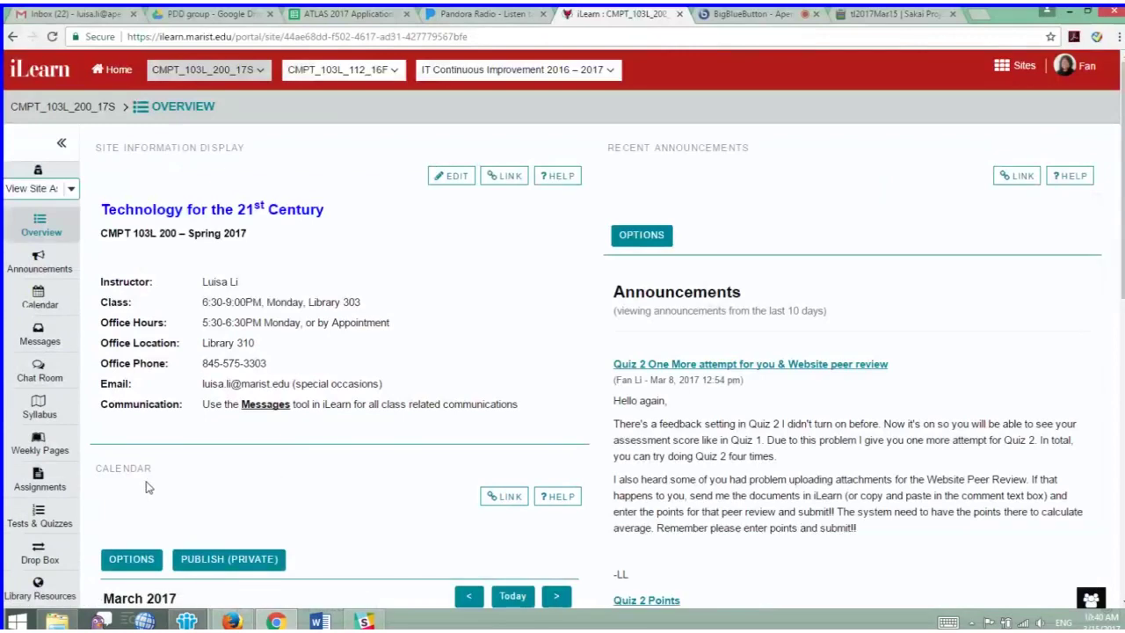
click(40, 447)
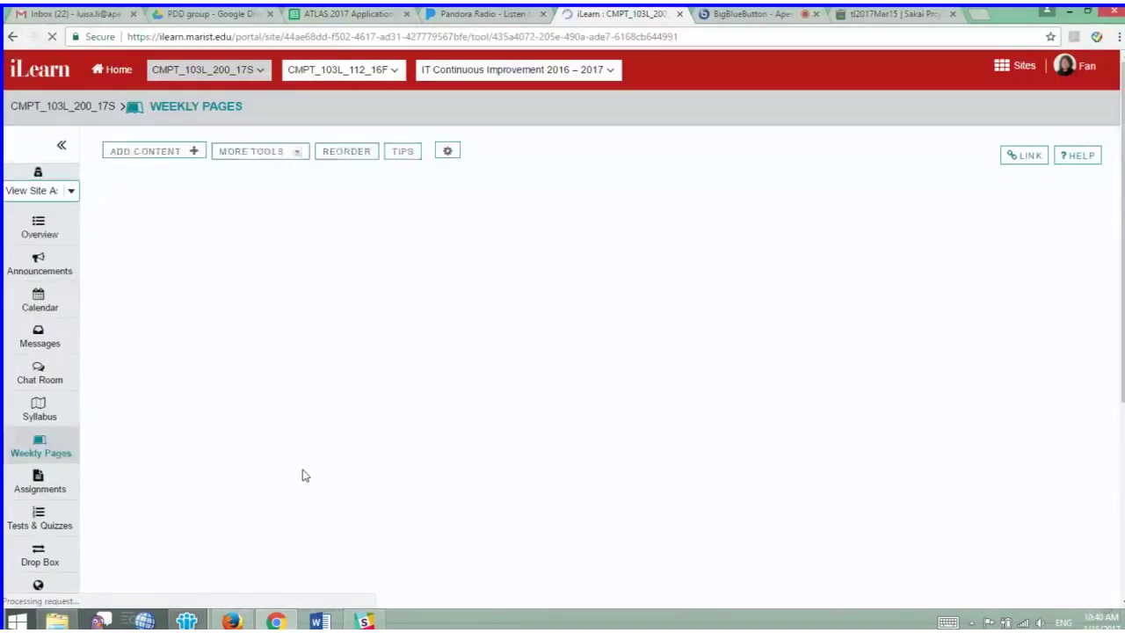
key(ctrl+minus)
scroll(455, 402, down, 1)
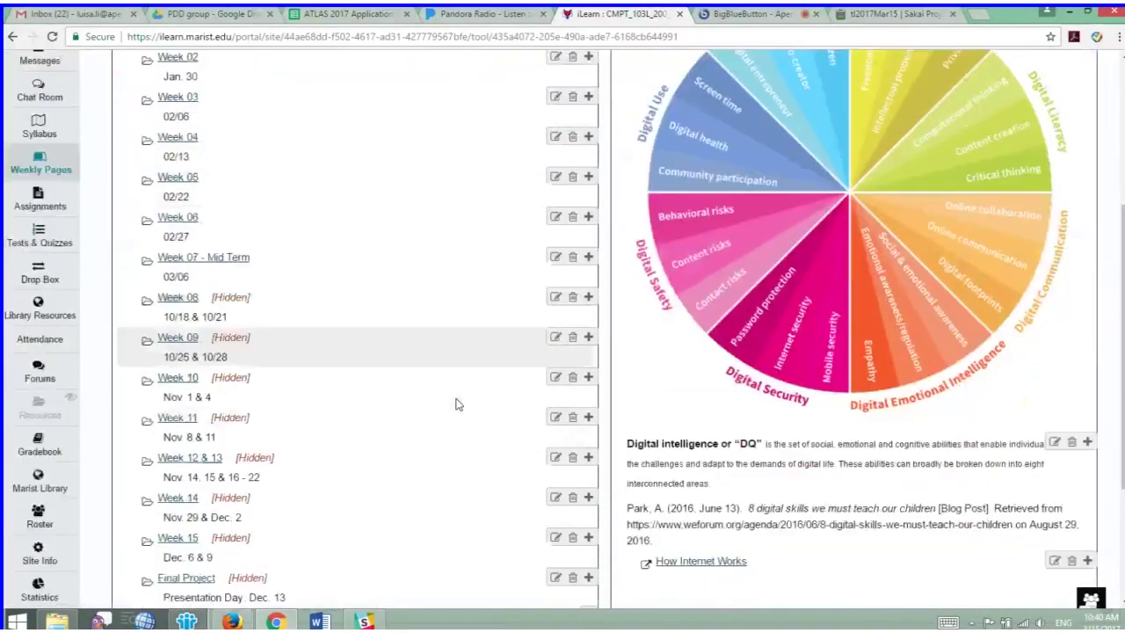
key(ctrl+plus)
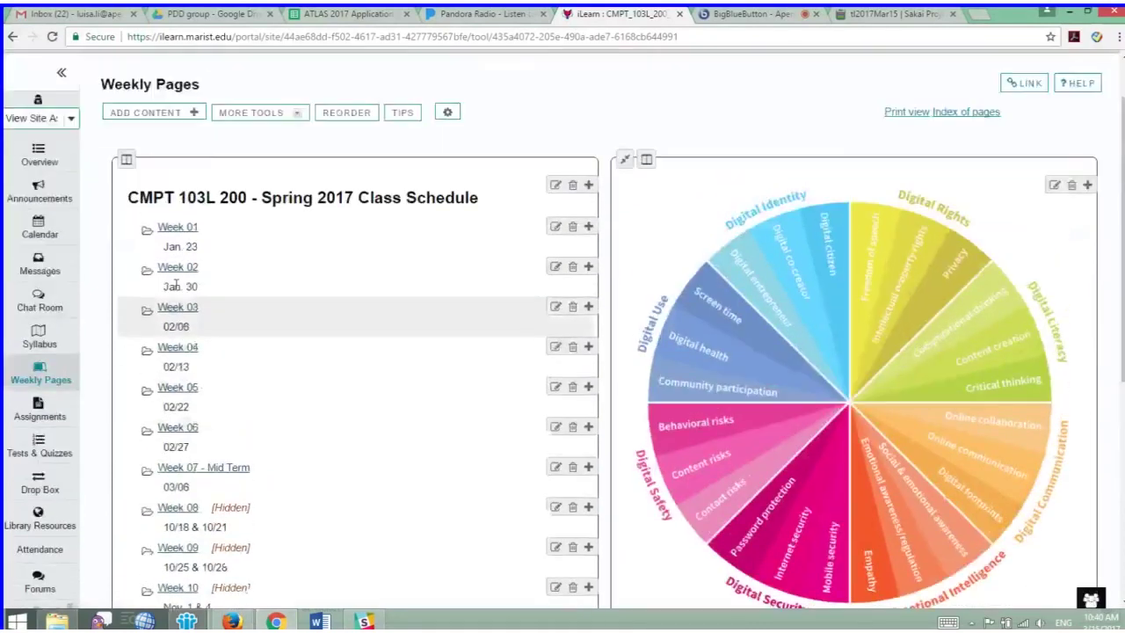
click(184, 229)
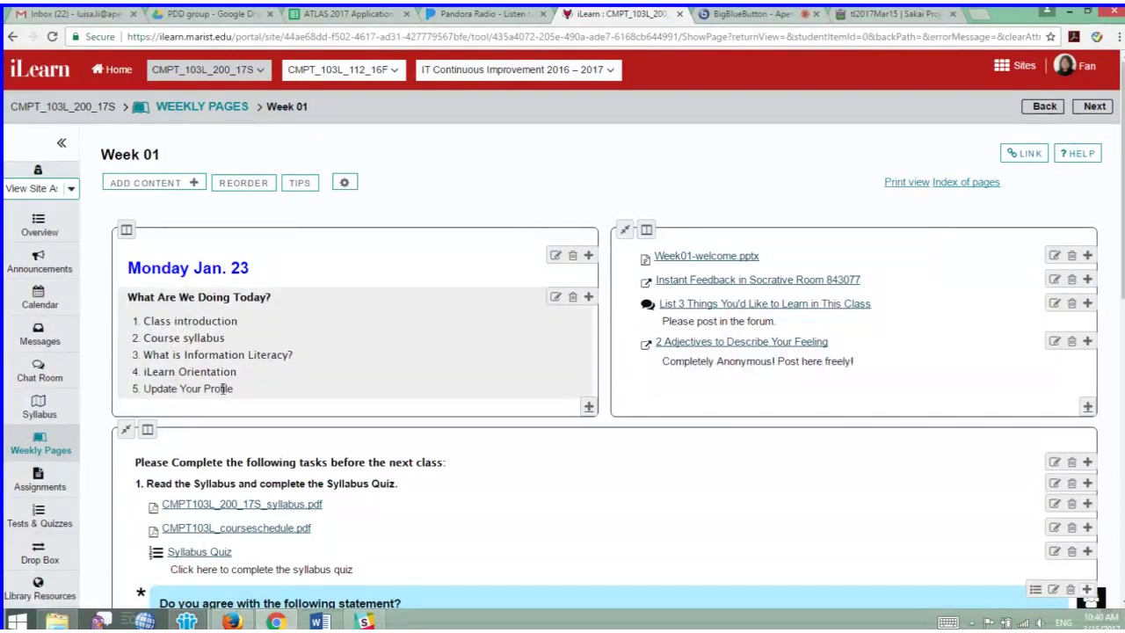
- Go back to the class schedule, open the Week 03 page, and check off "Digital Presentation - This is ME" in the Week 3 Task Checklist
click(214, 112)
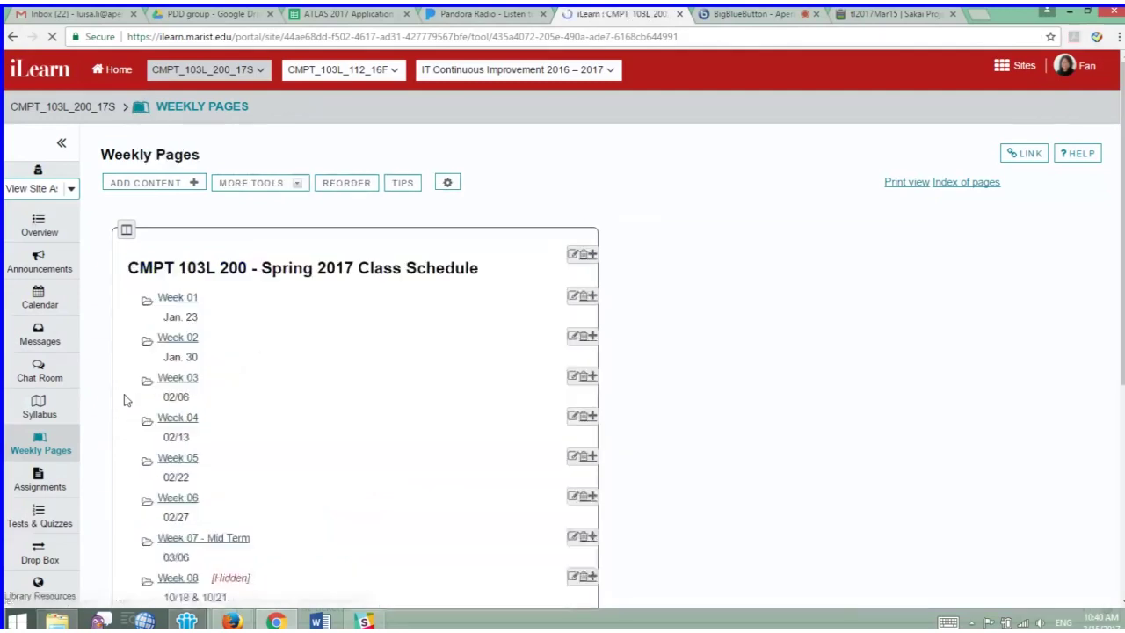
click(186, 379)
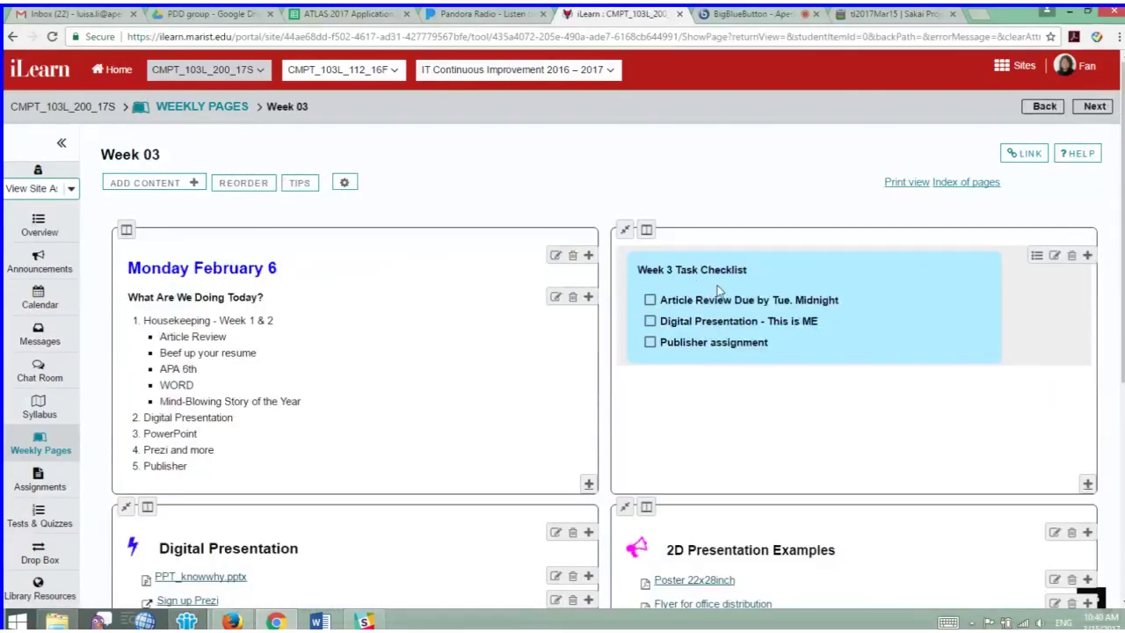
click(741, 320)
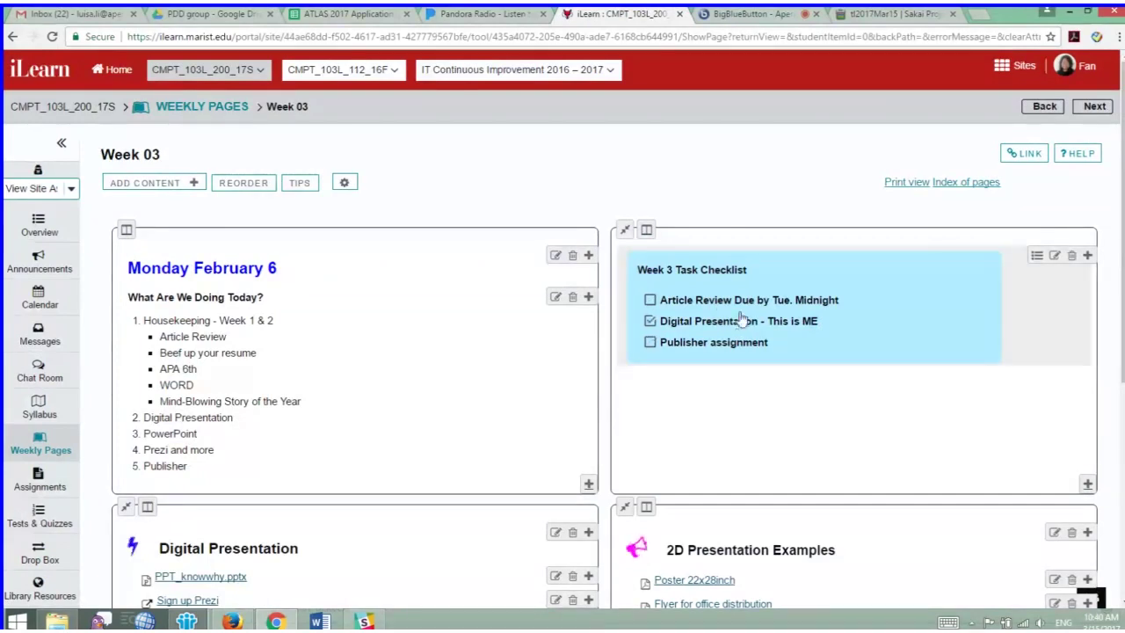